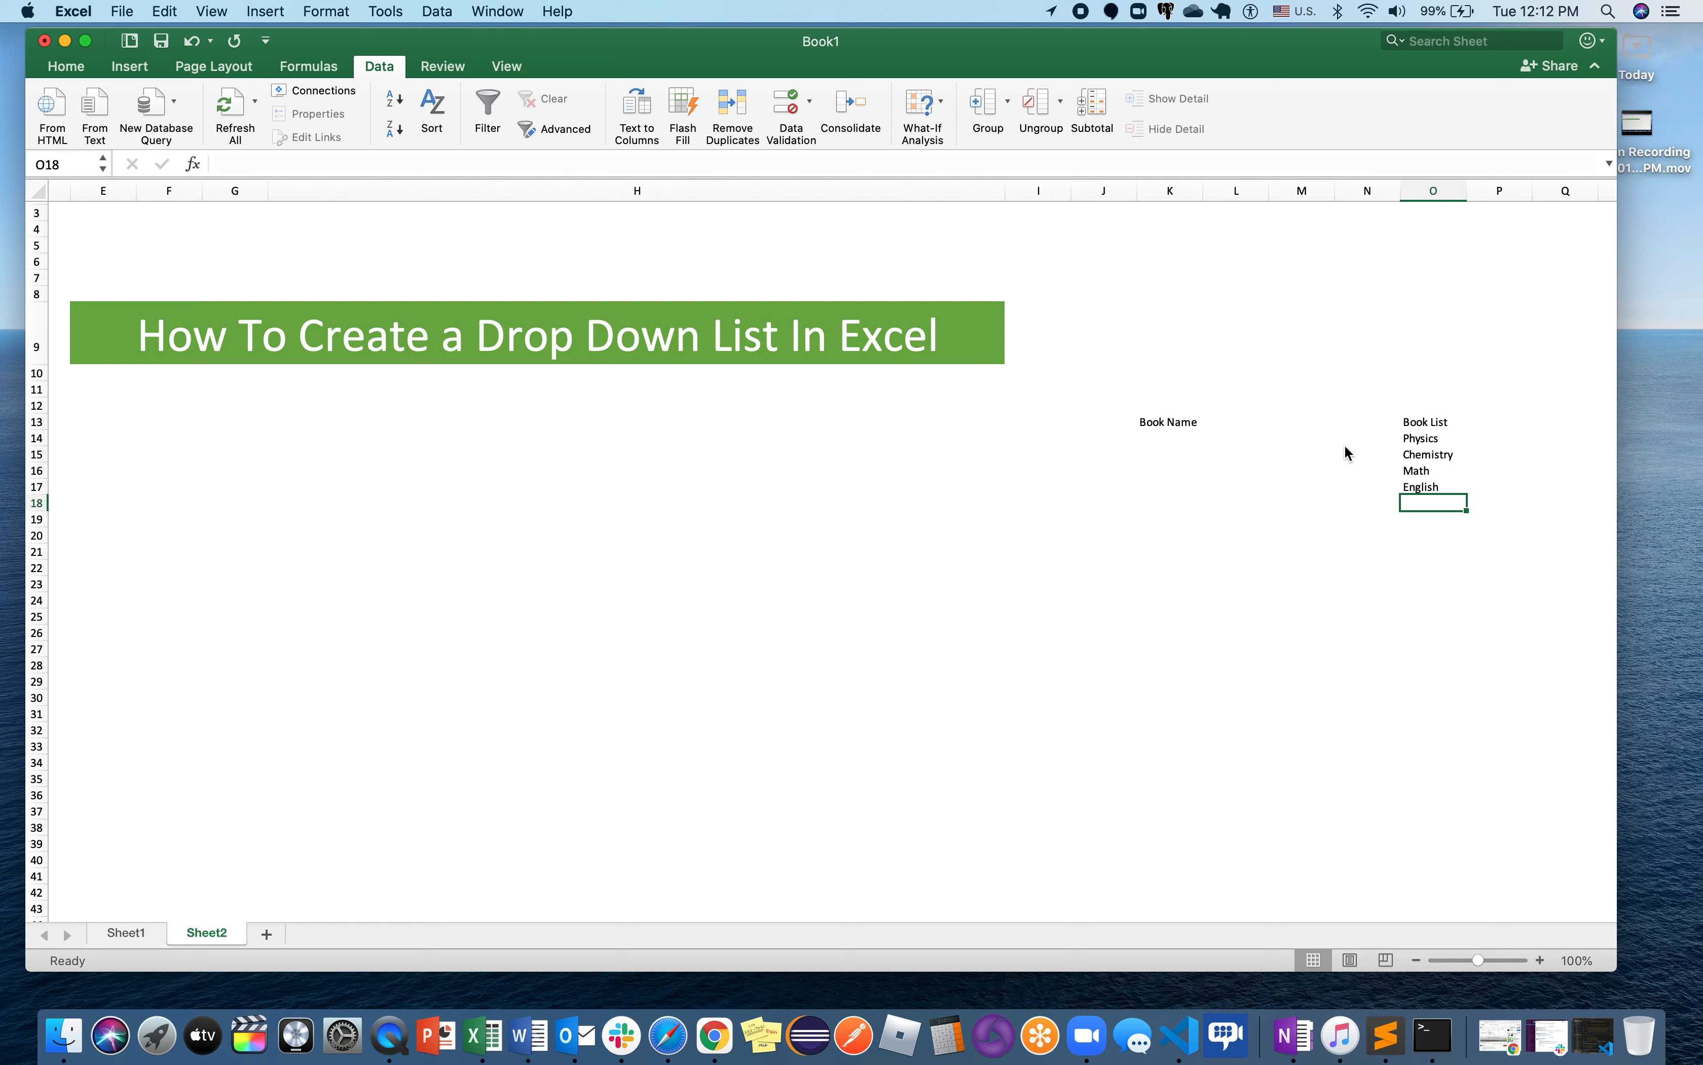
left_click(1167, 439)
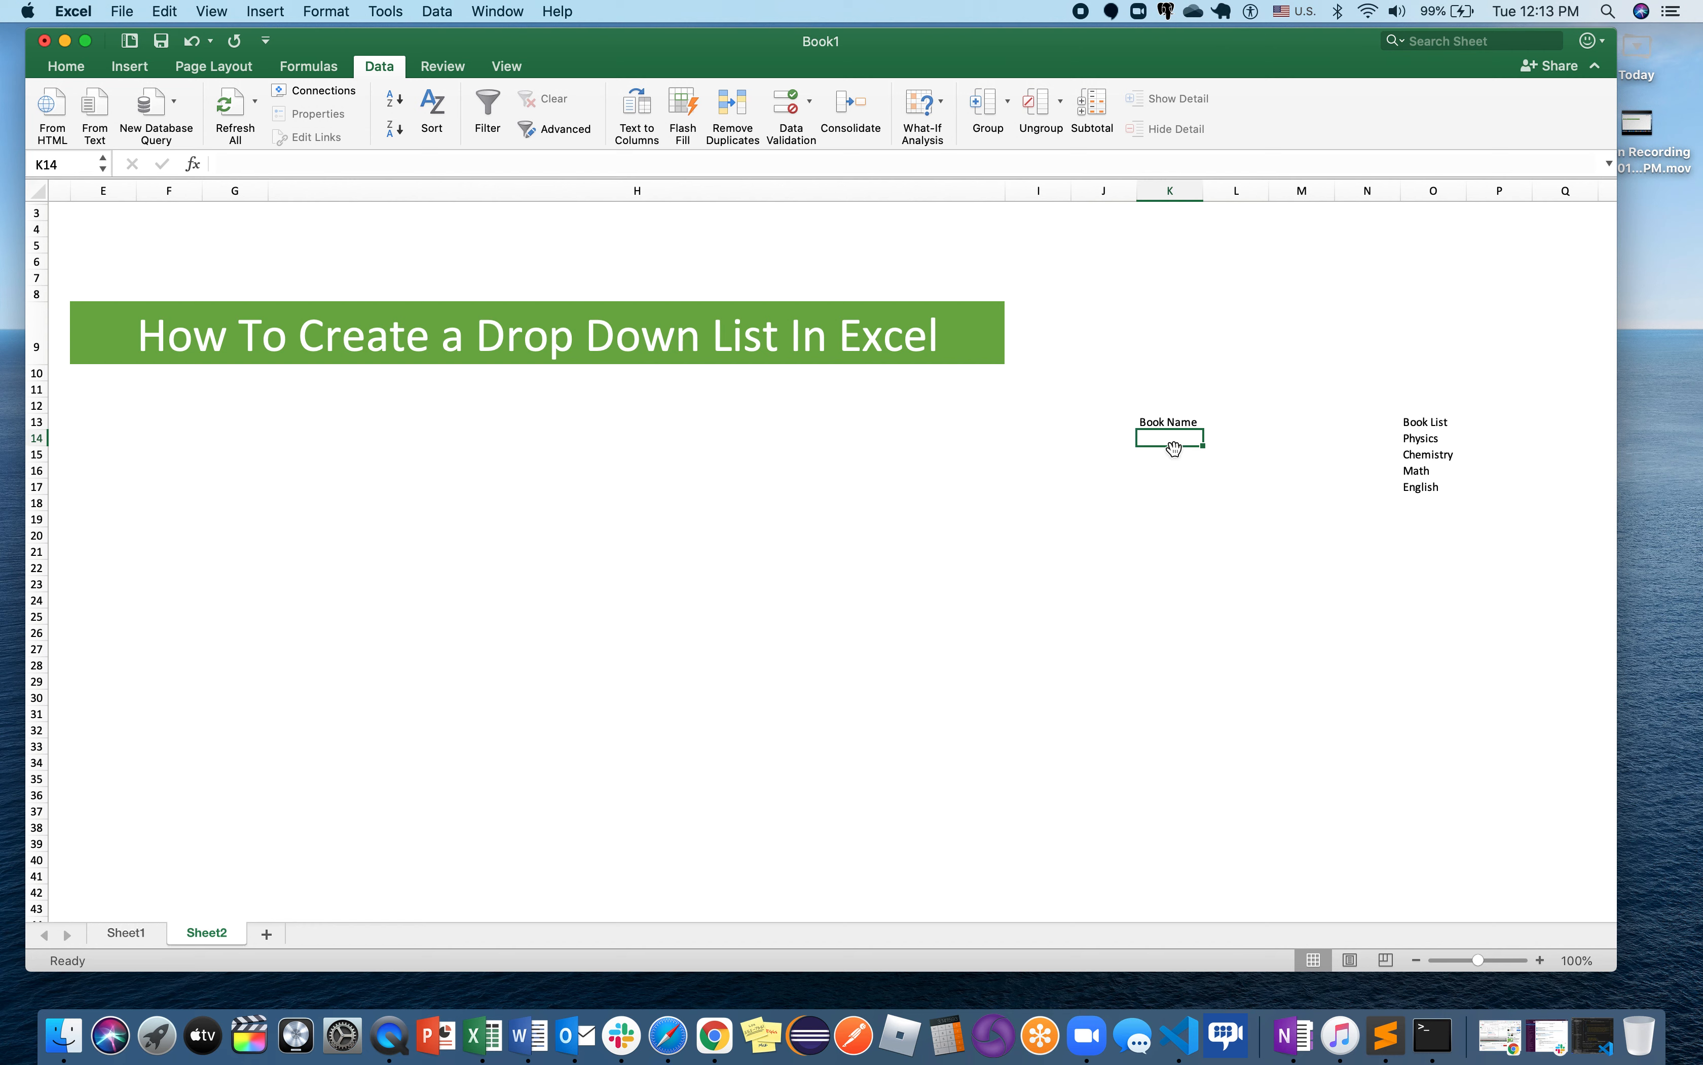
left_click(1174, 485)
left_click(1160, 437)
key("Down")
key("Down")
left_click(1151, 433)
left_click(1438, 459)
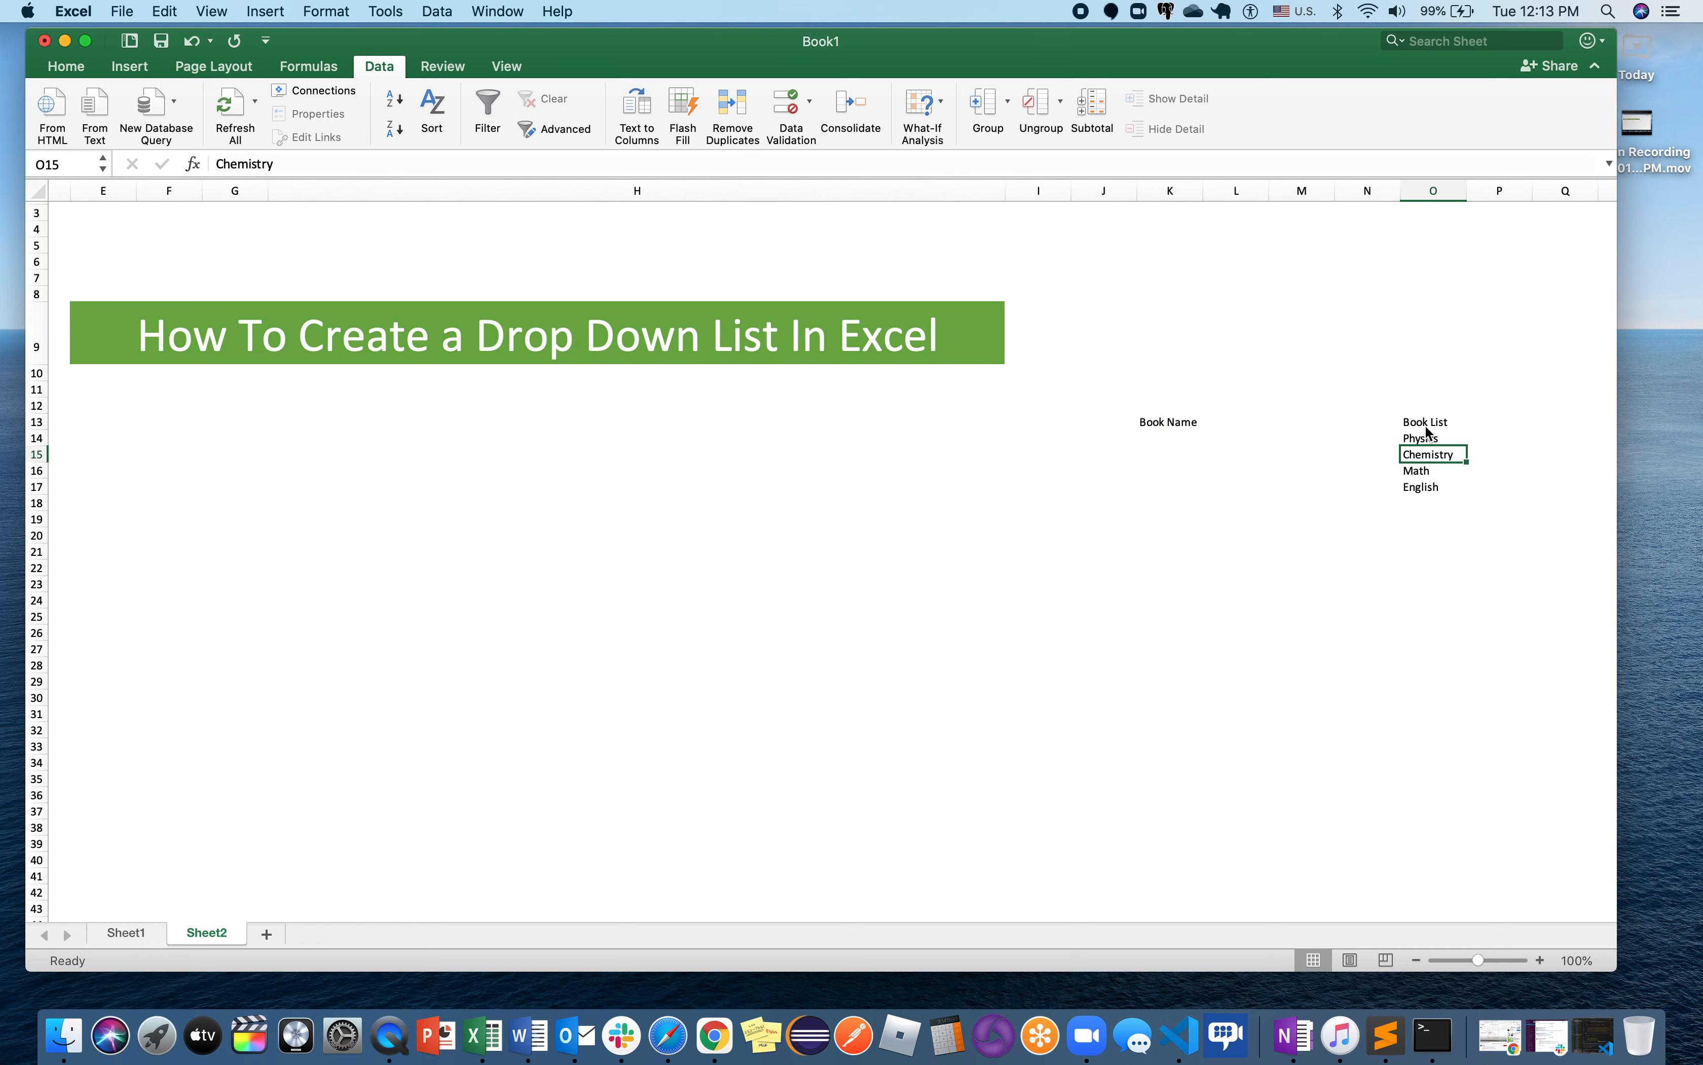
Apply List data validation to cells K14:K22 under Book Name, with =$O$14:$O$17 as the source.
left_click(1176, 438)
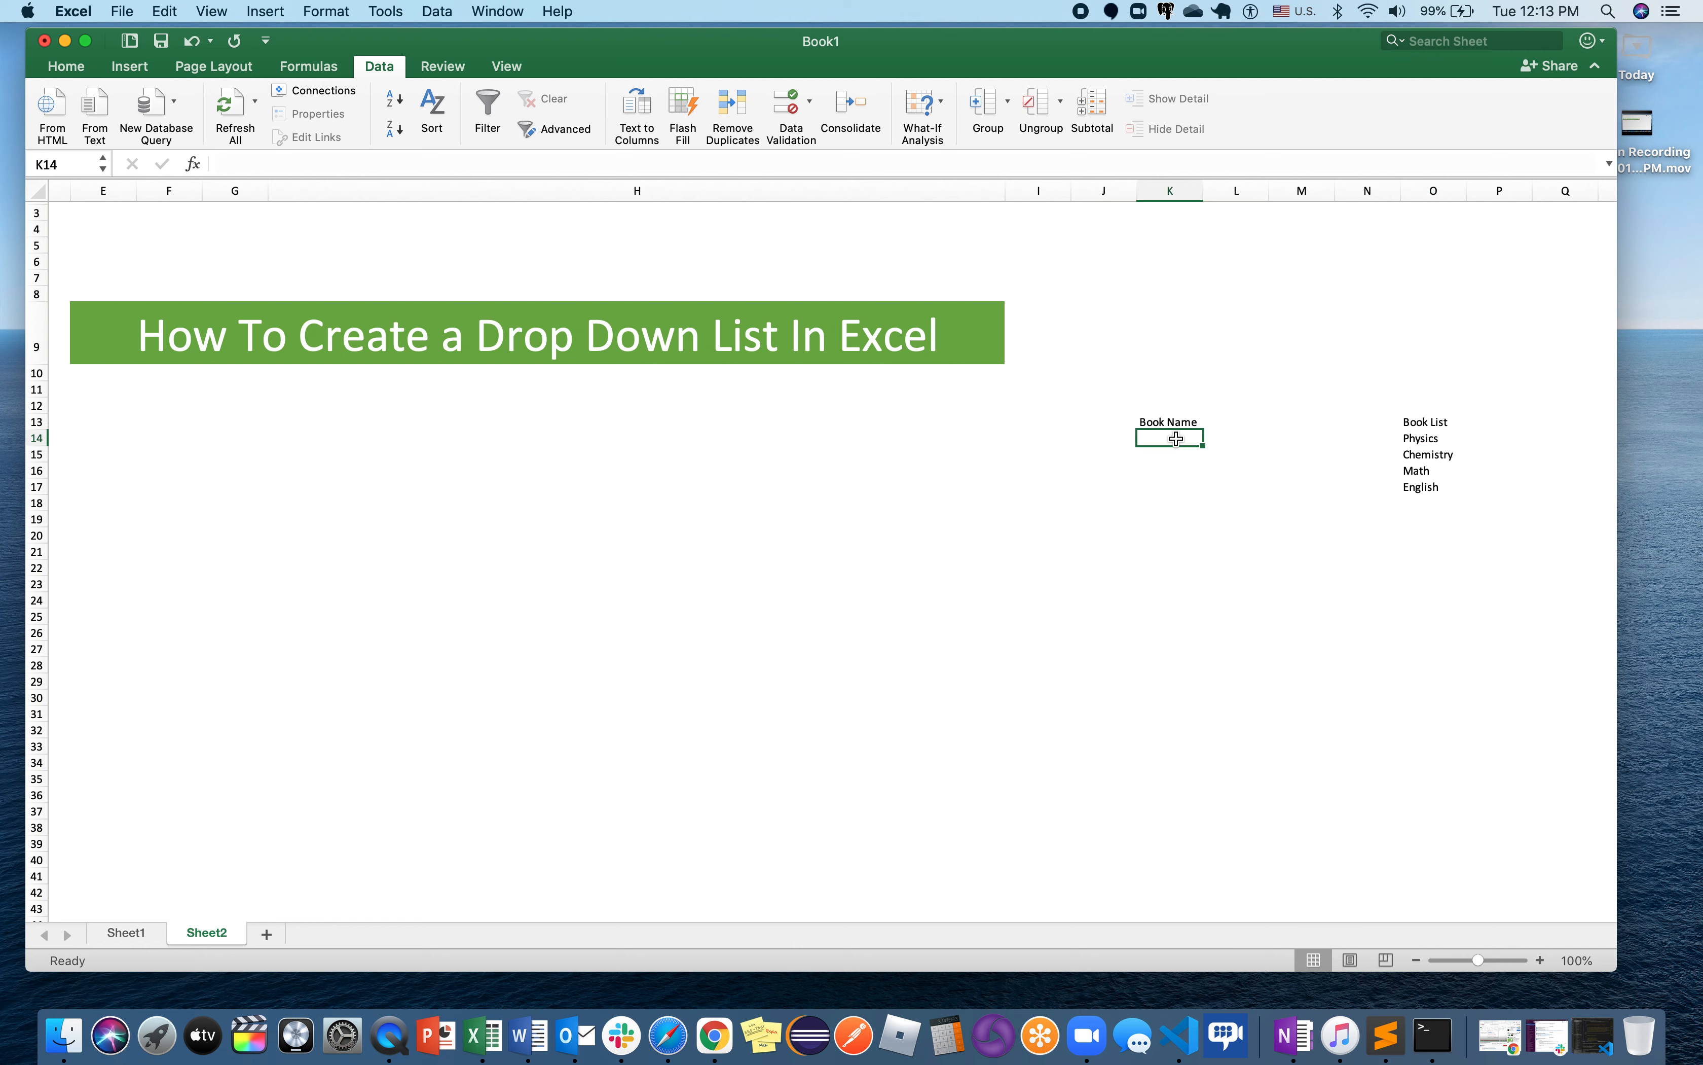
key("shift+Down")
key("shift+Down")
key("shift+Down")
key("shift+Down")
key("shift+Down")
key("shift+Down")
key("shift+Down")
key("shift+Down")
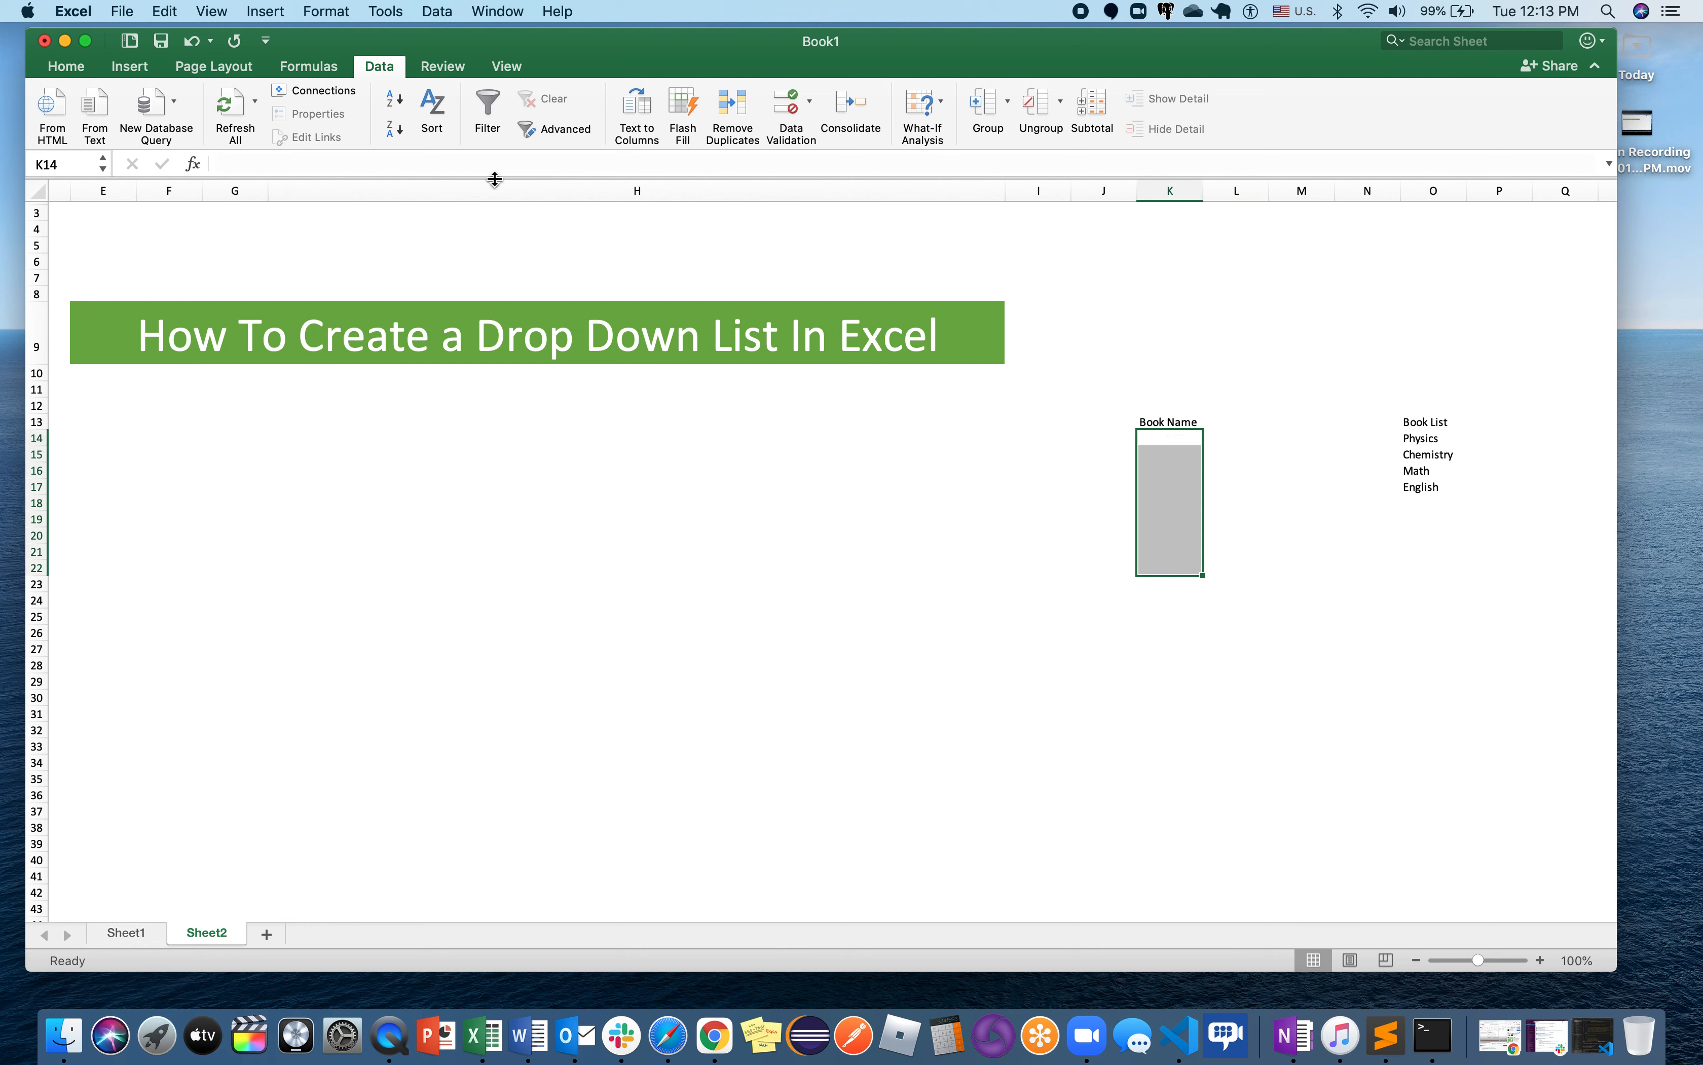
left_click(380, 71)
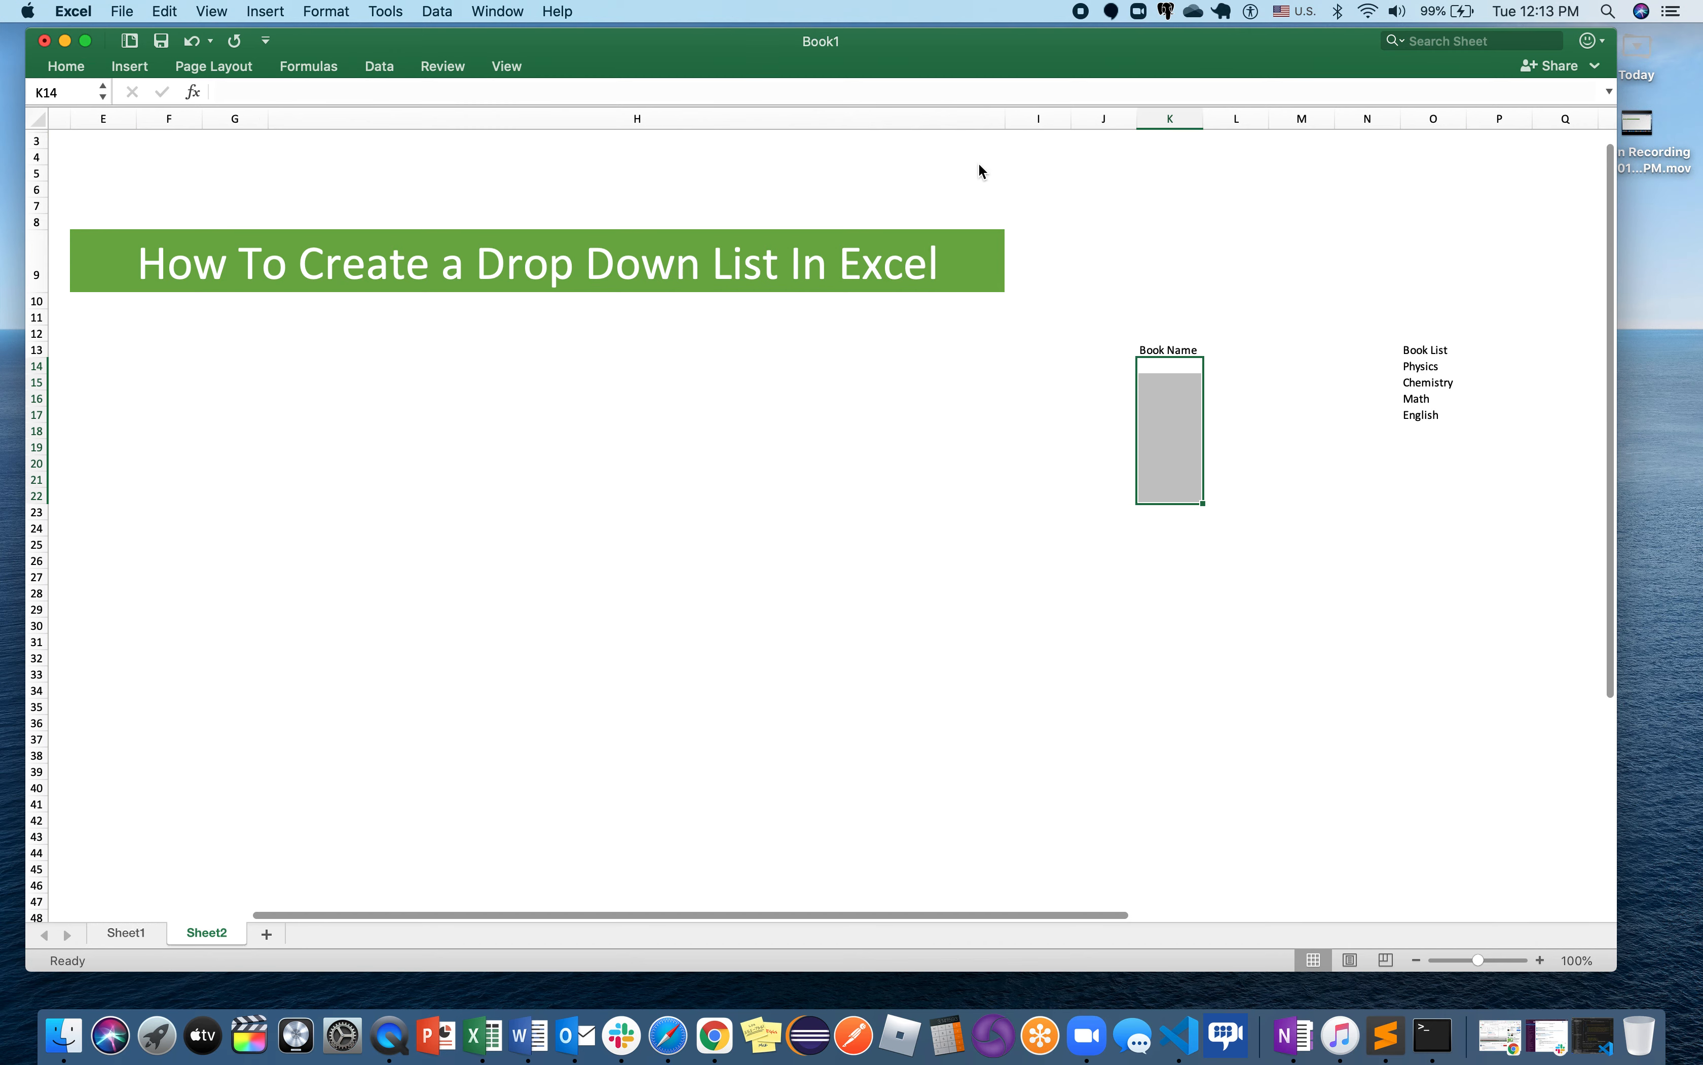
left_click(377, 67)
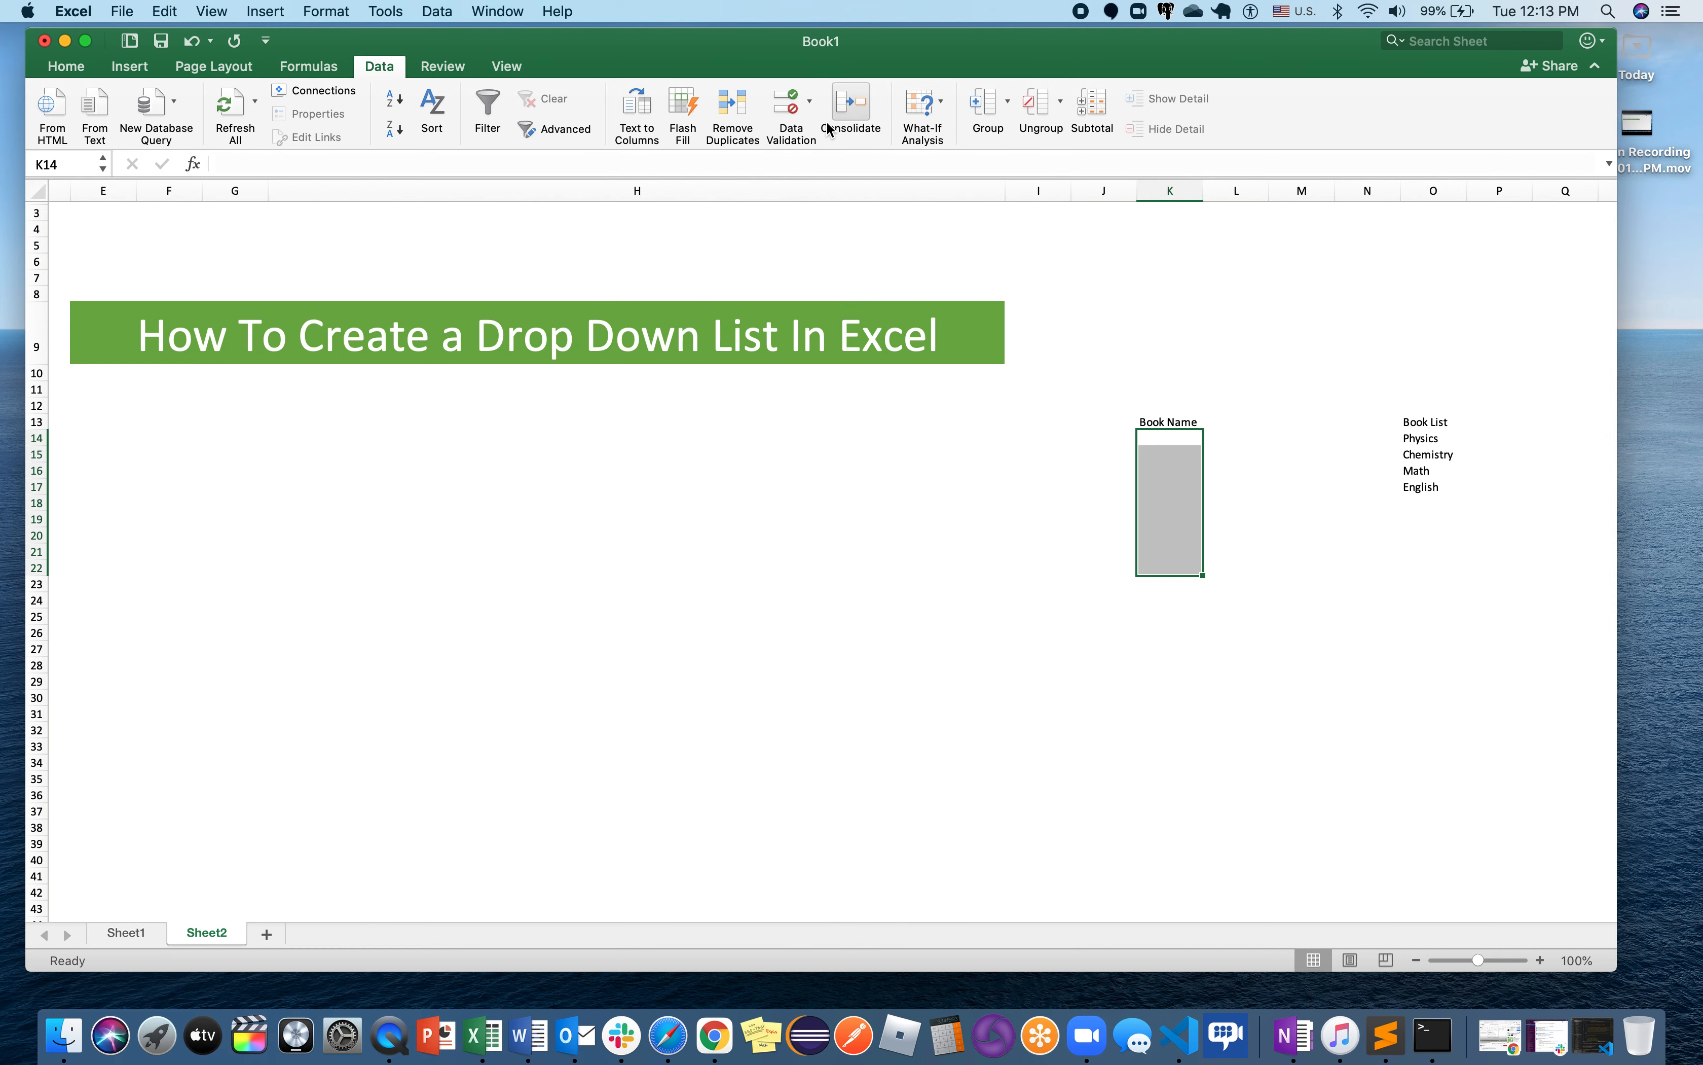
left_click(787, 131)
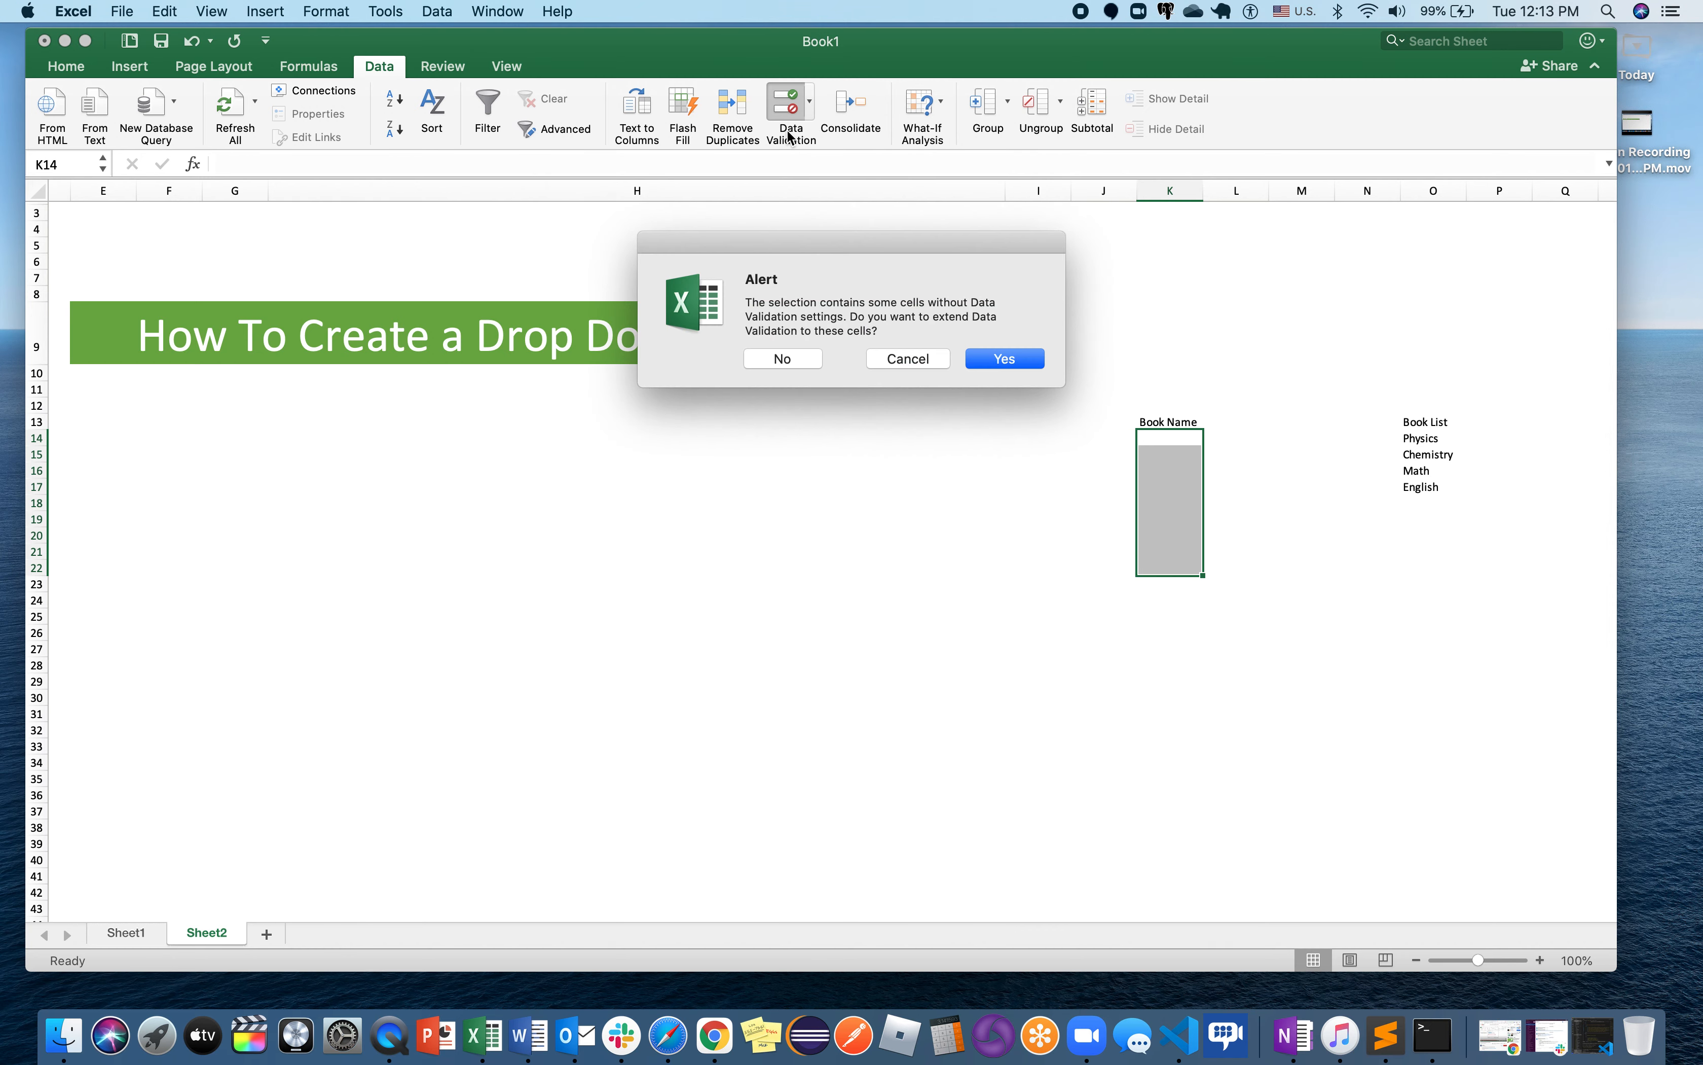
left_click(1006, 364)
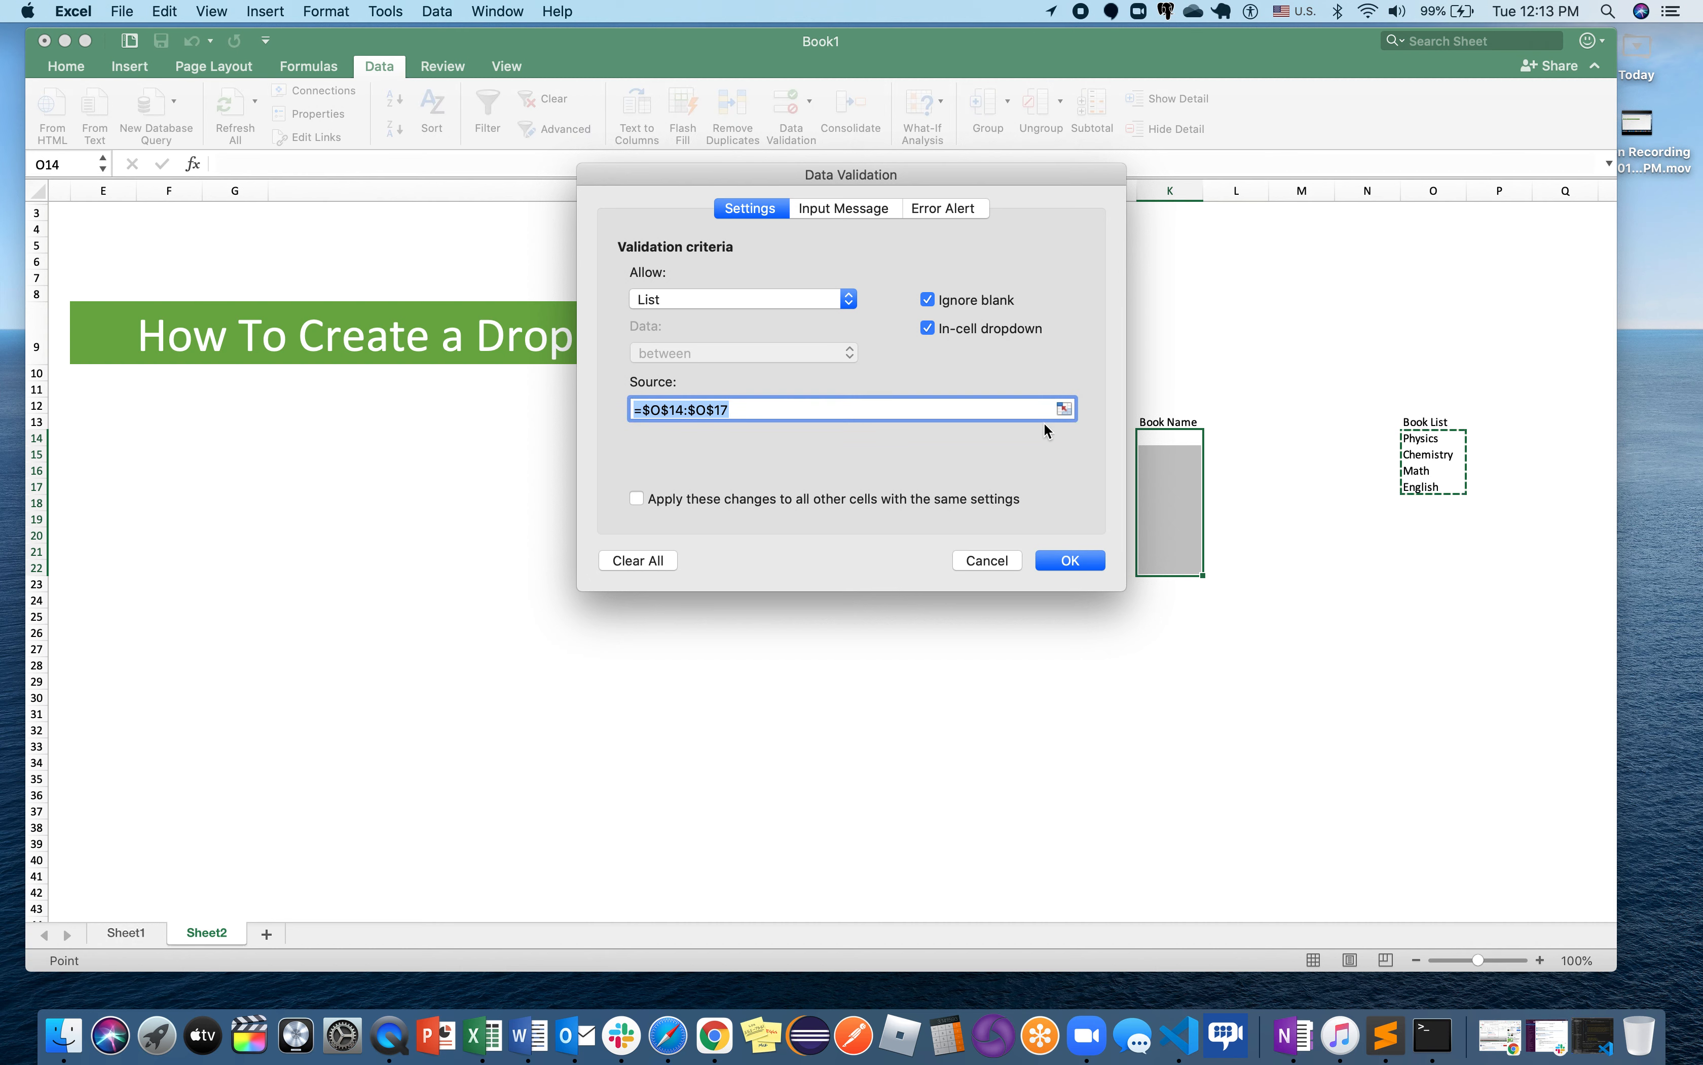
left_click(1066, 411)
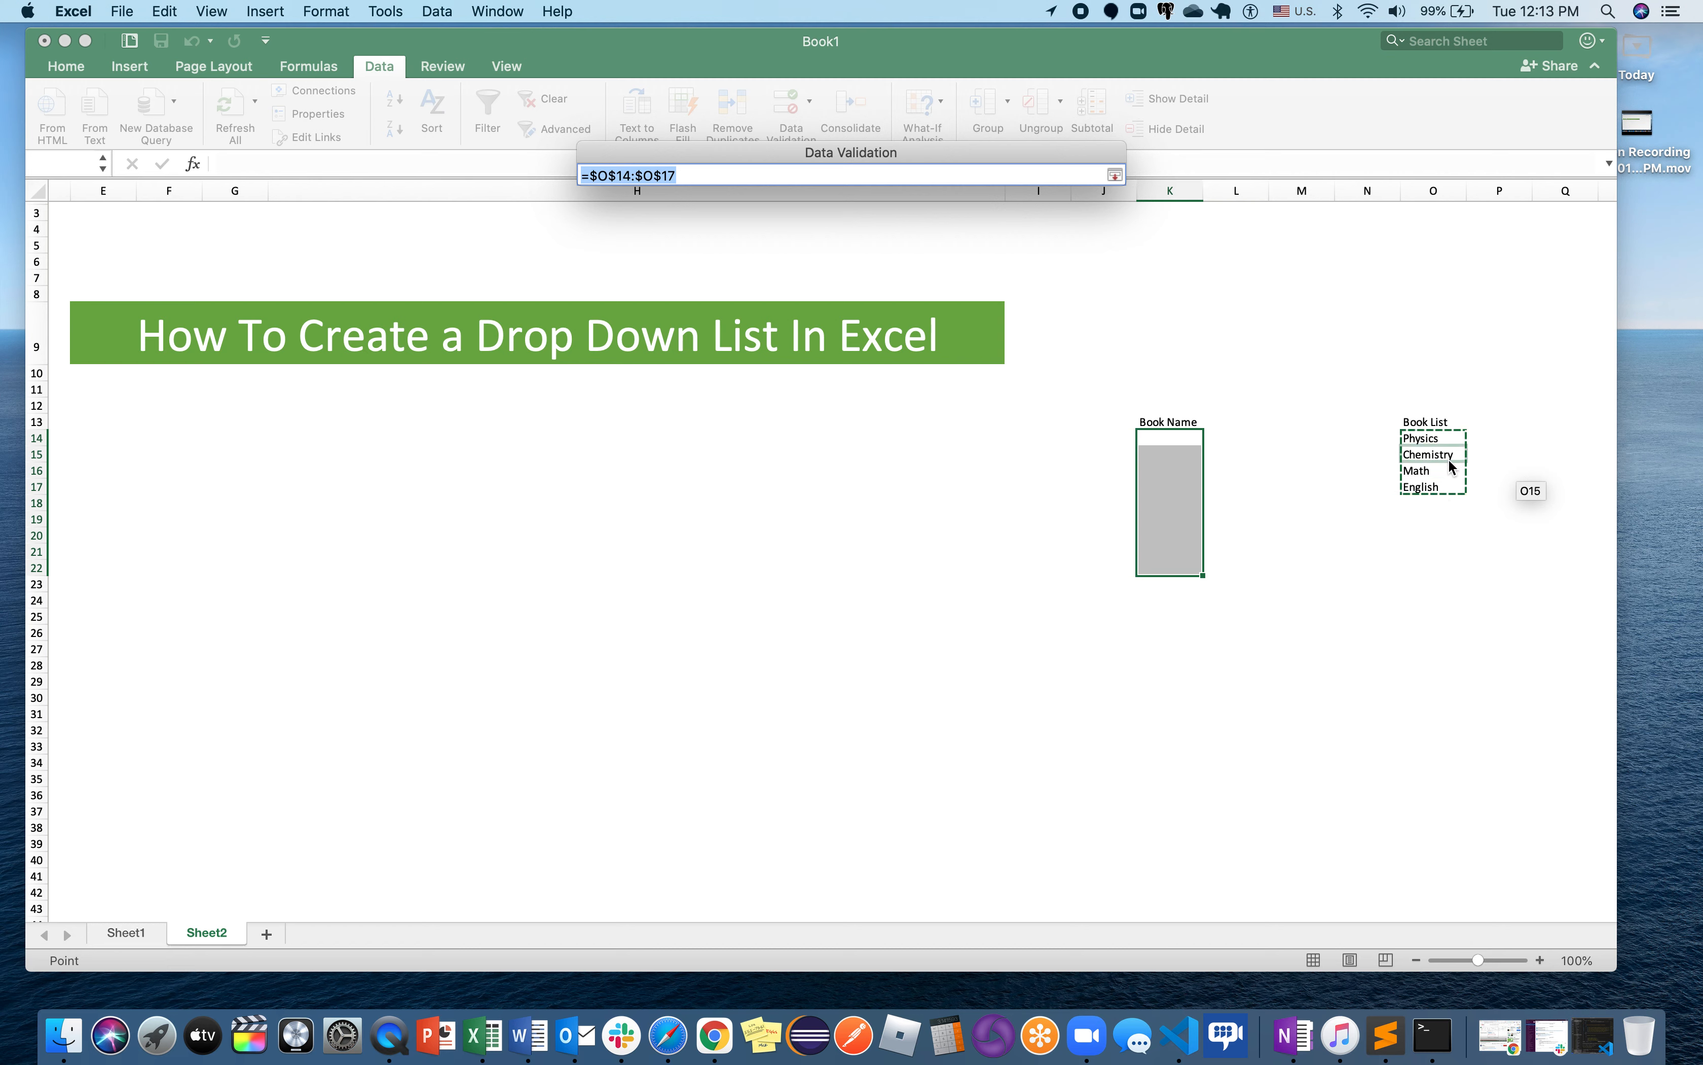
left_click(1113, 175)
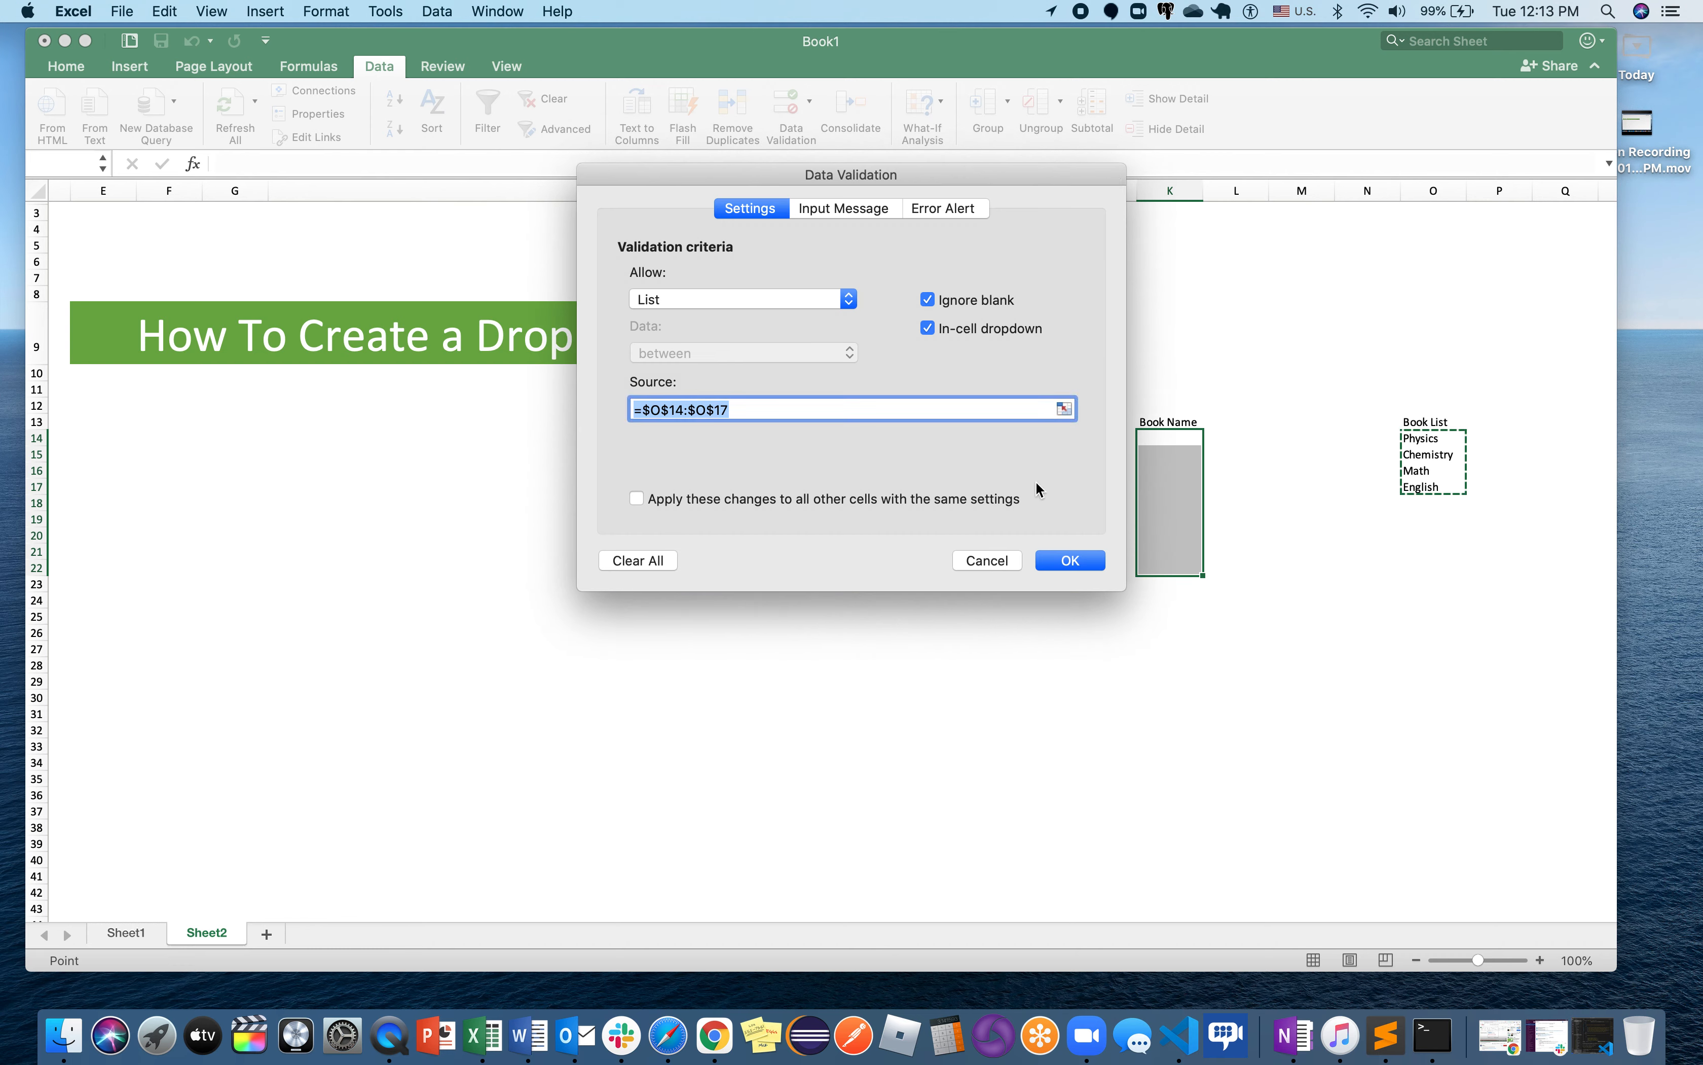
left_click(1078, 561)
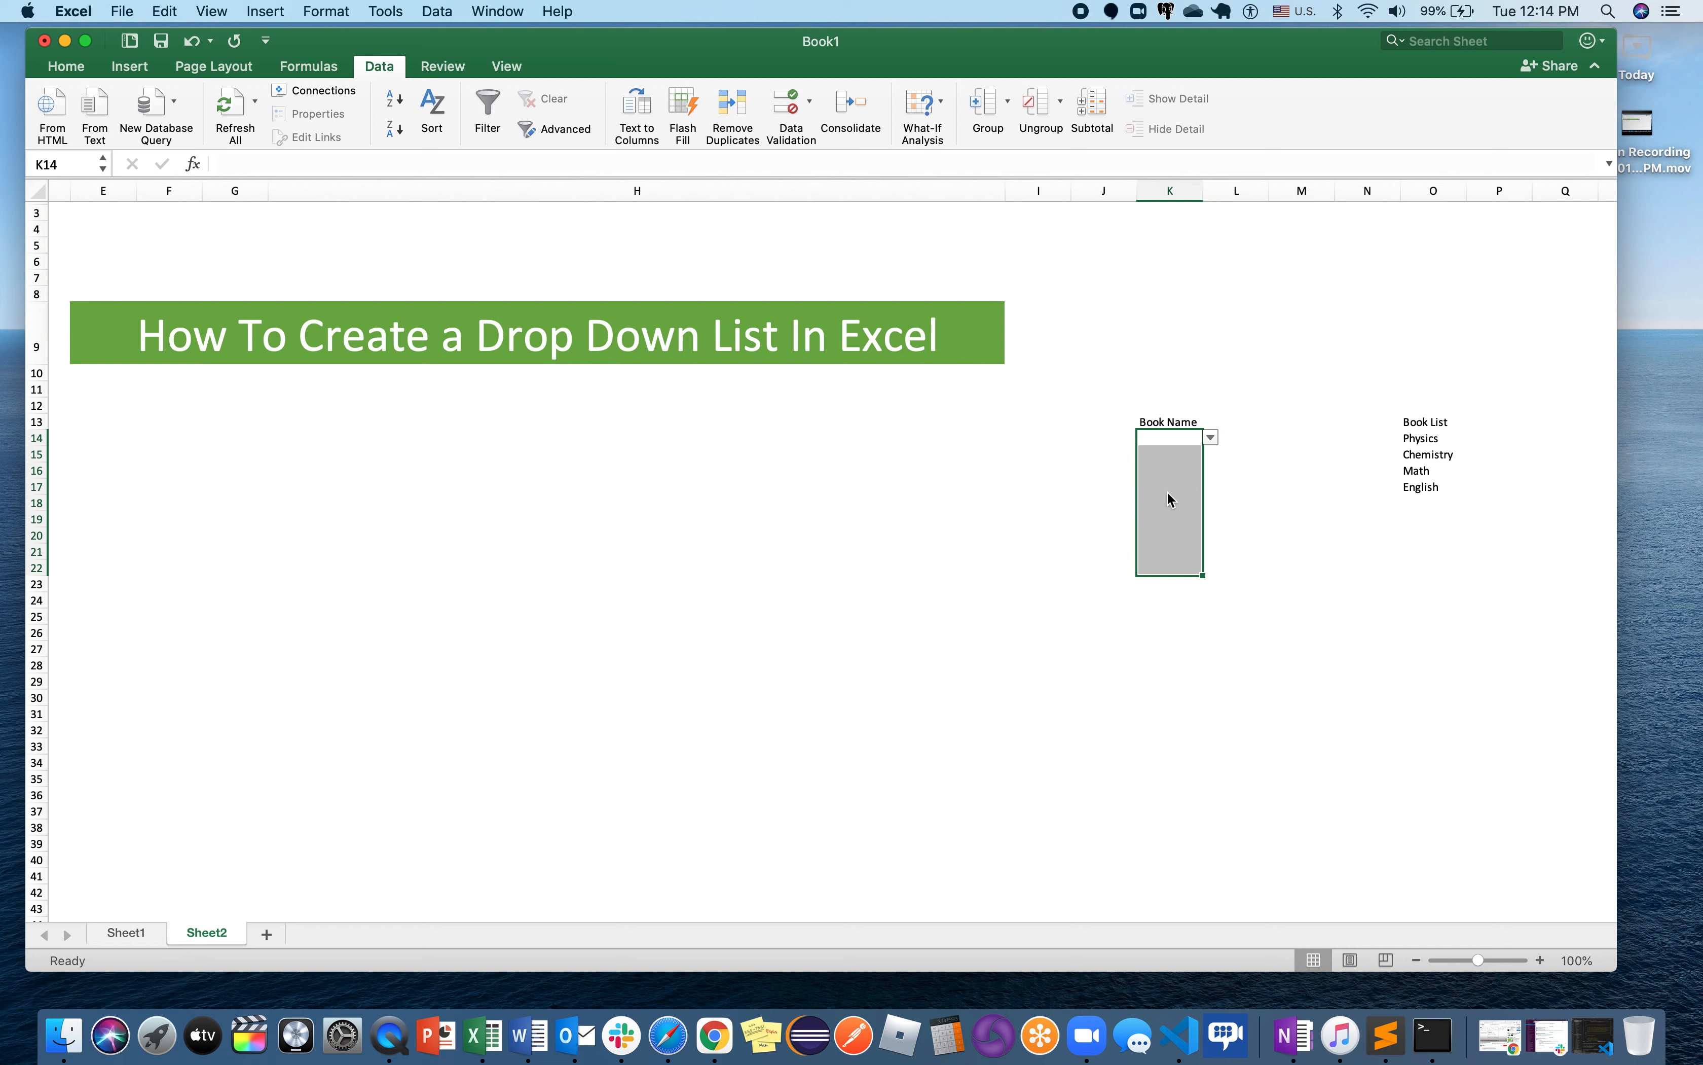
Choose Chemistry from the drop-down list in cell K15.
left_click(1225, 463)
left_click(1169, 423)
left_click(1169, 454)
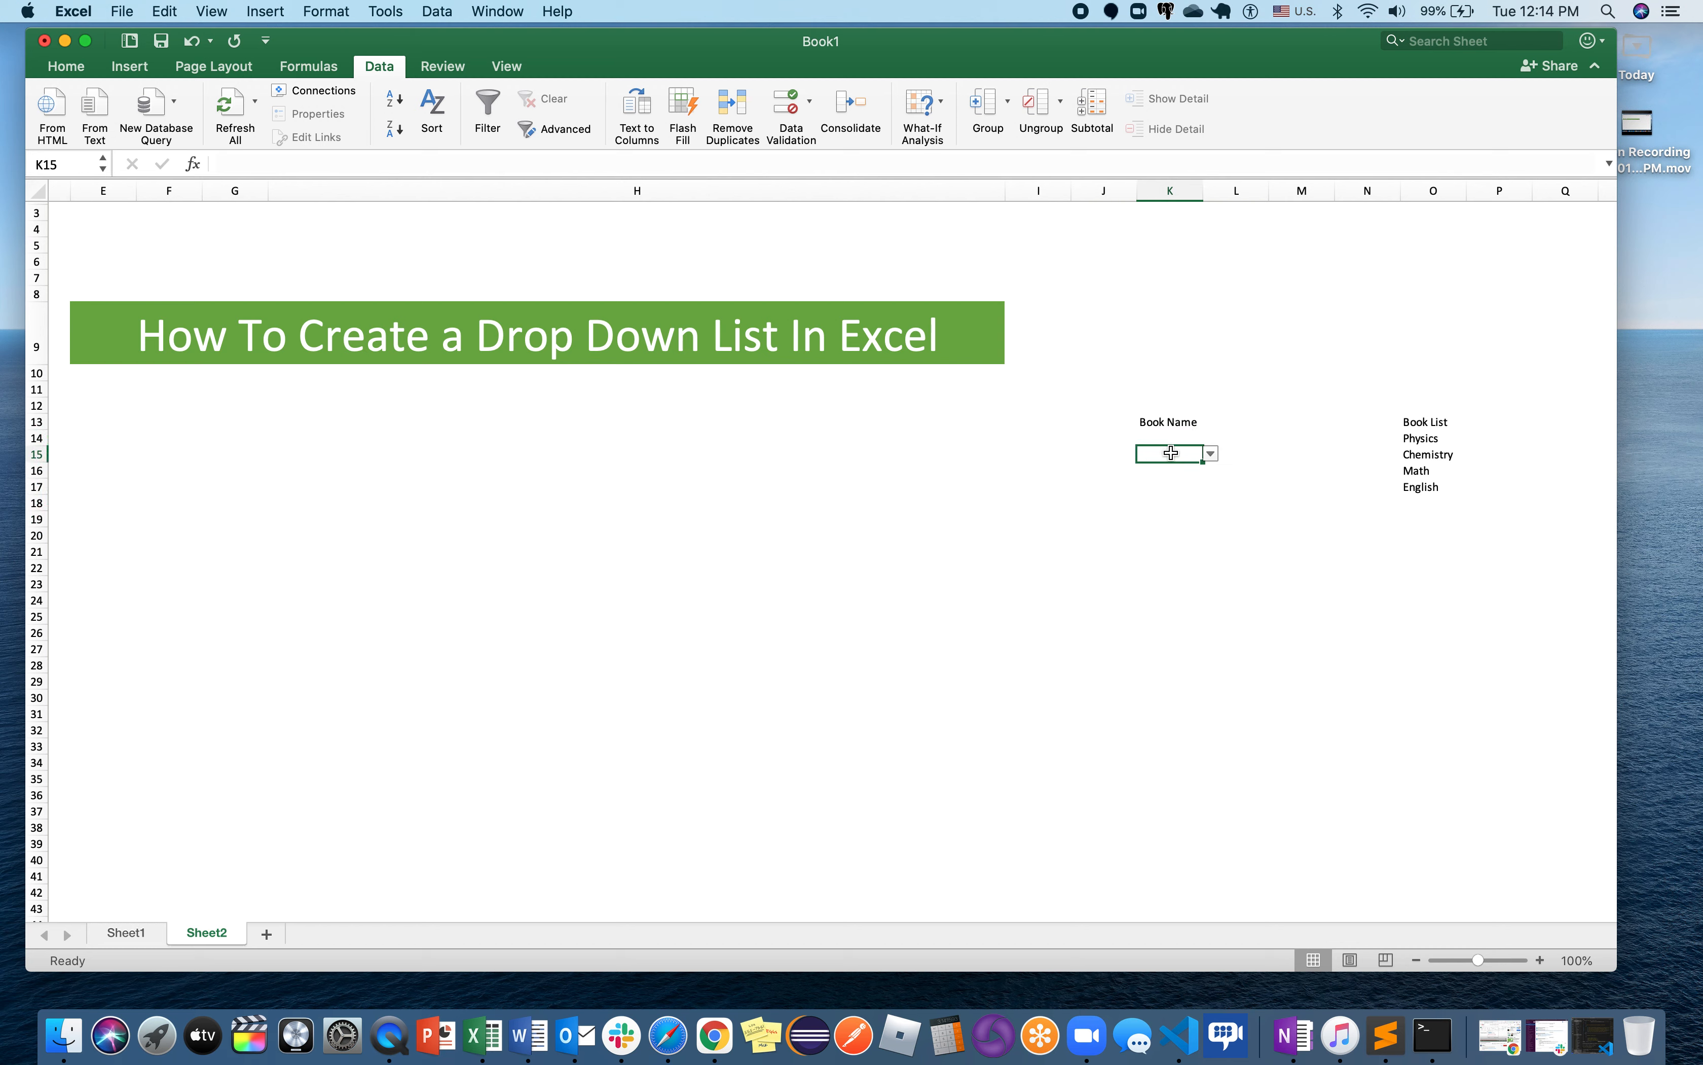
left_click(1210, 455)
left_click(1180, 507)
Fill two more Book Name cells from their drop-down lists: Math in K16 and Chemistry in K18.
left_click(1169, 476)
left_click(1210, 470)
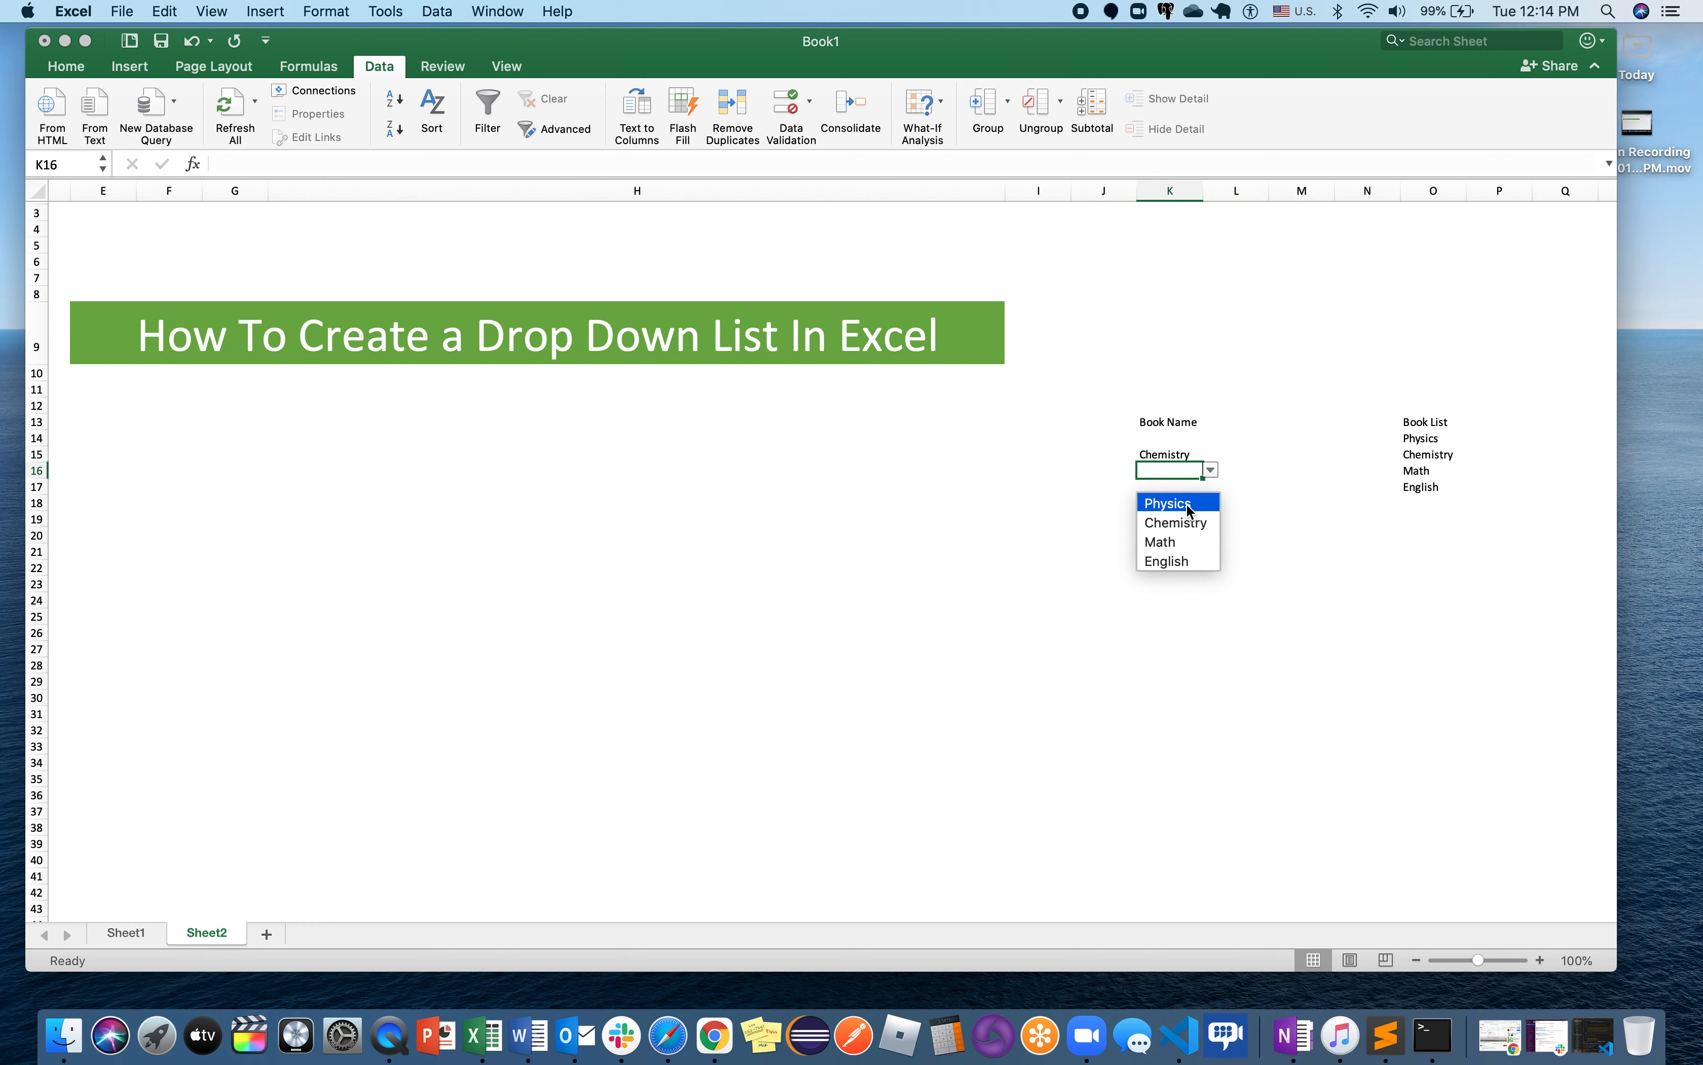
left_click(1181, 542)
left_click(1170, 502)
left_click(1210, 502)
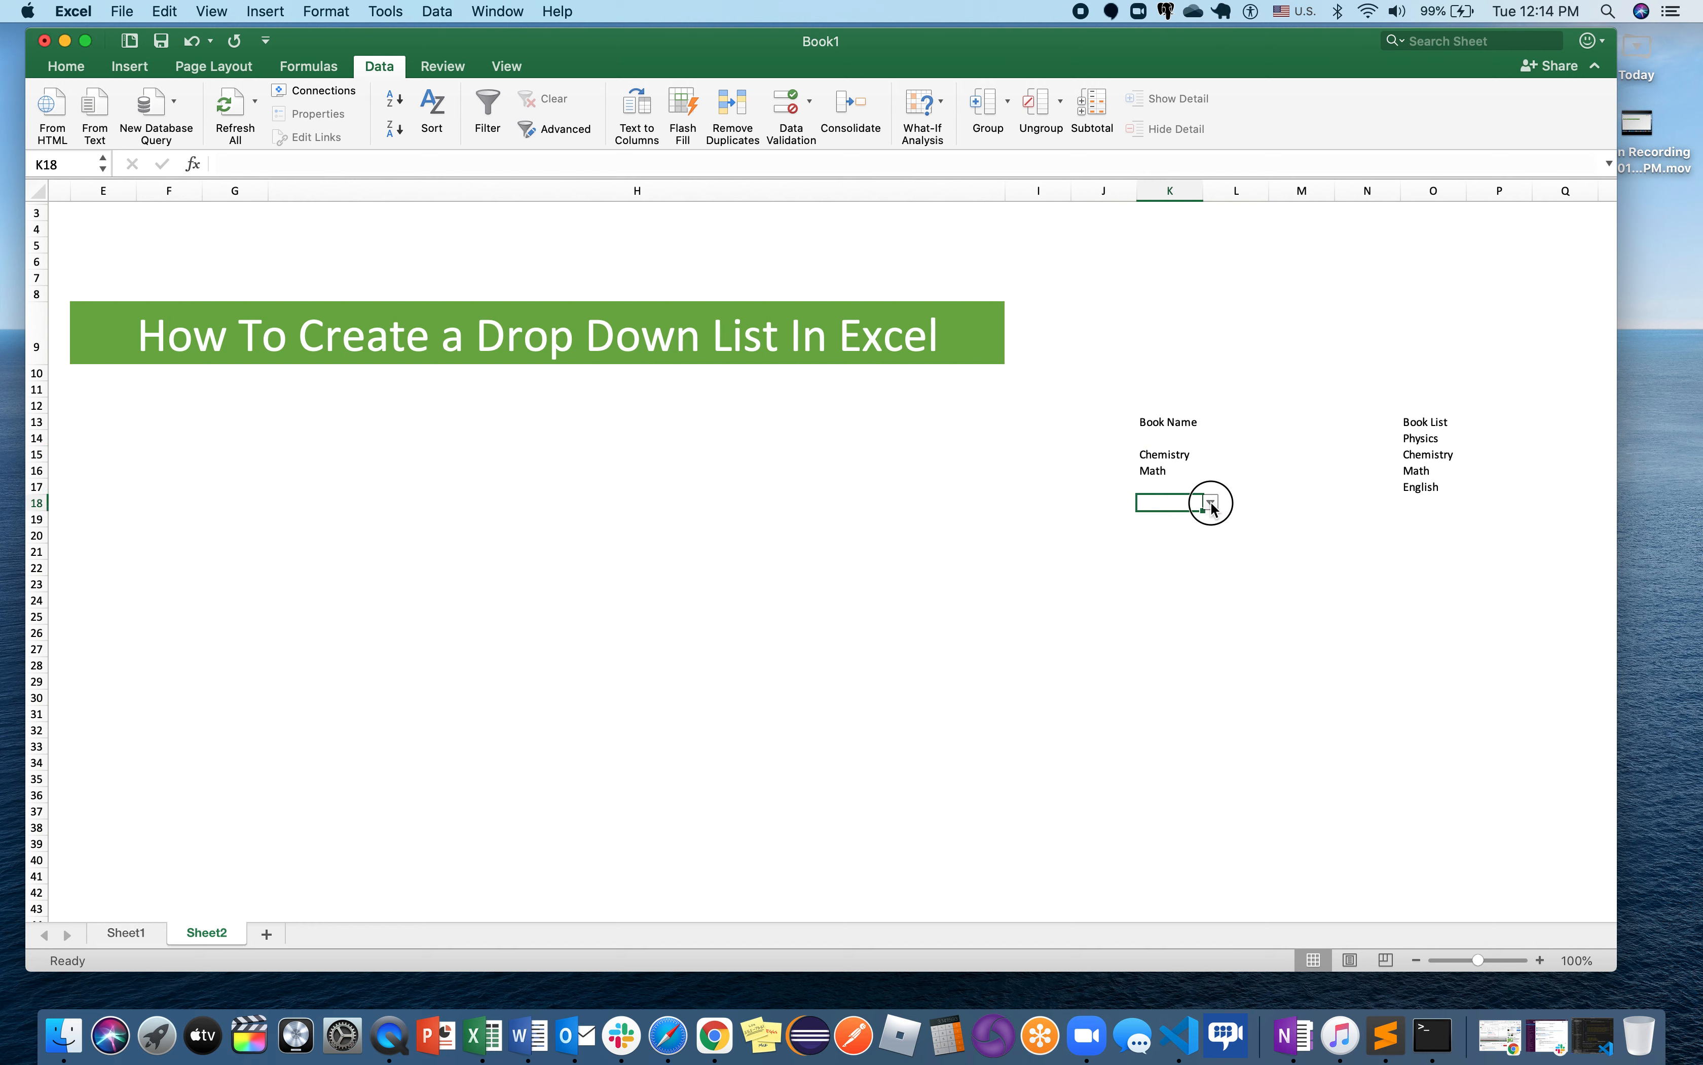
left_click(1183, 554)
left_click(1179, 567)
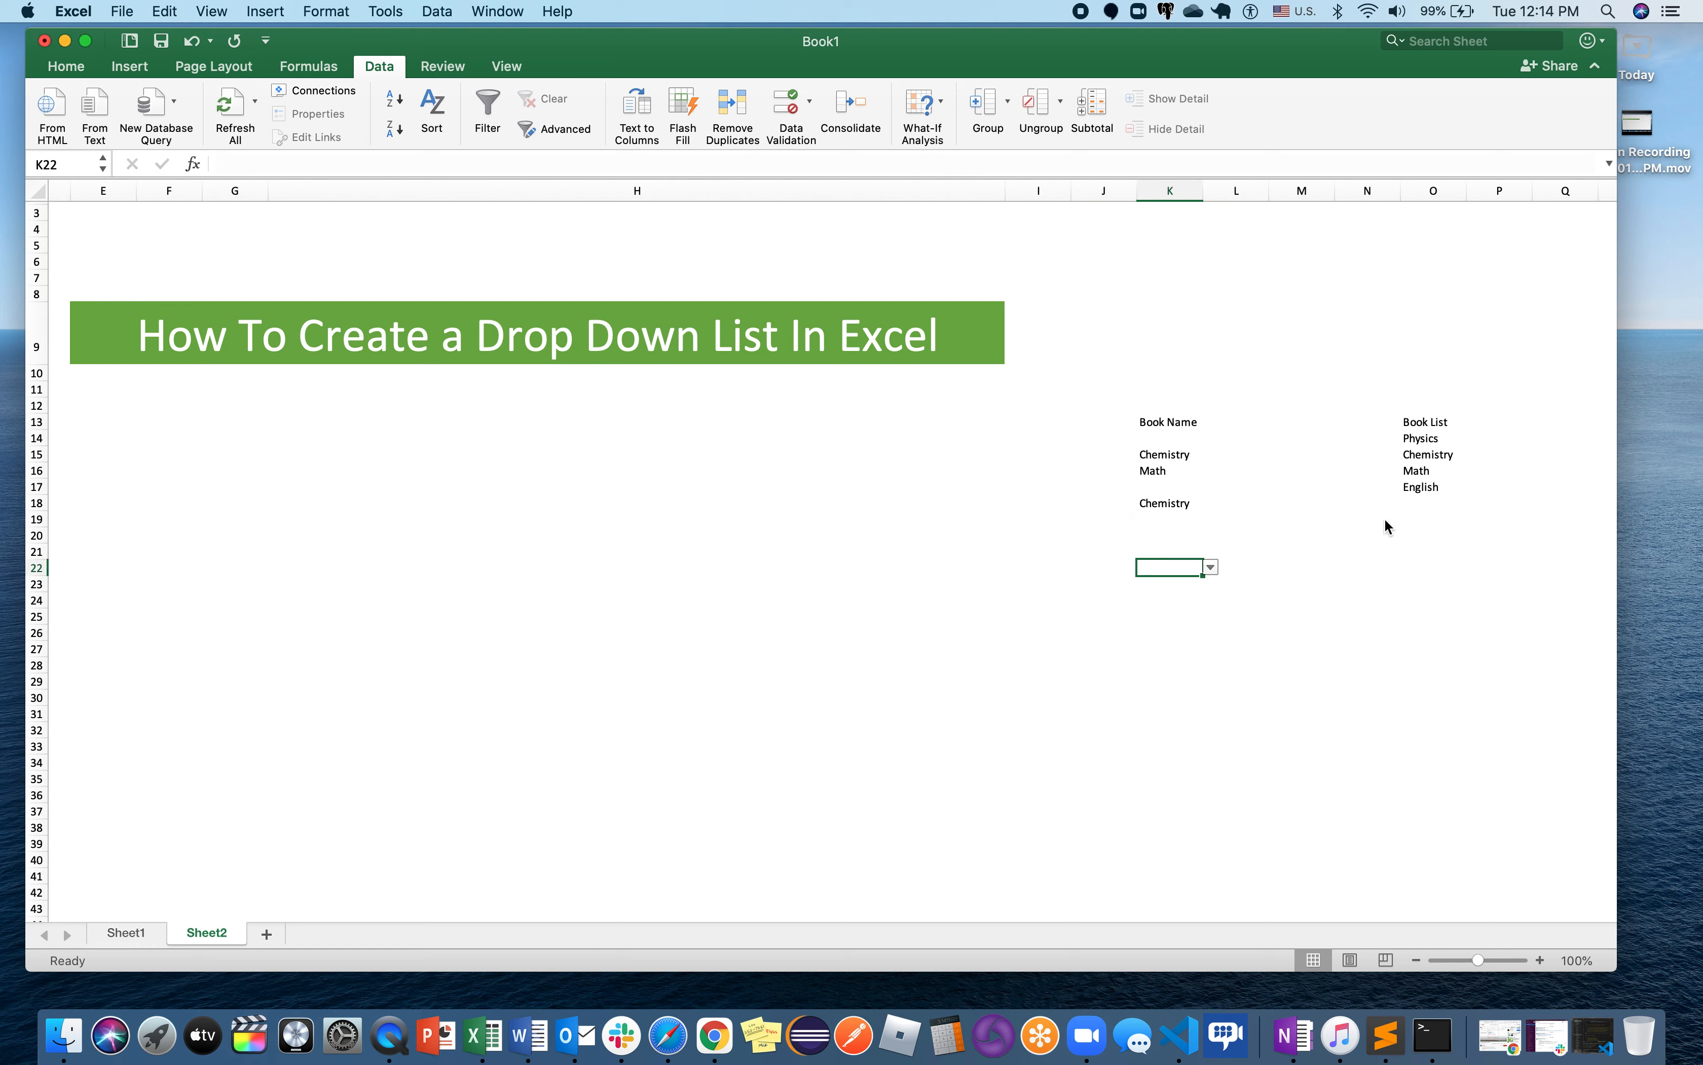
Add a new worksheet to the workbook and rename it utilities.
left_click_drag(1399, 409, 1462, 511)
key("super+c")
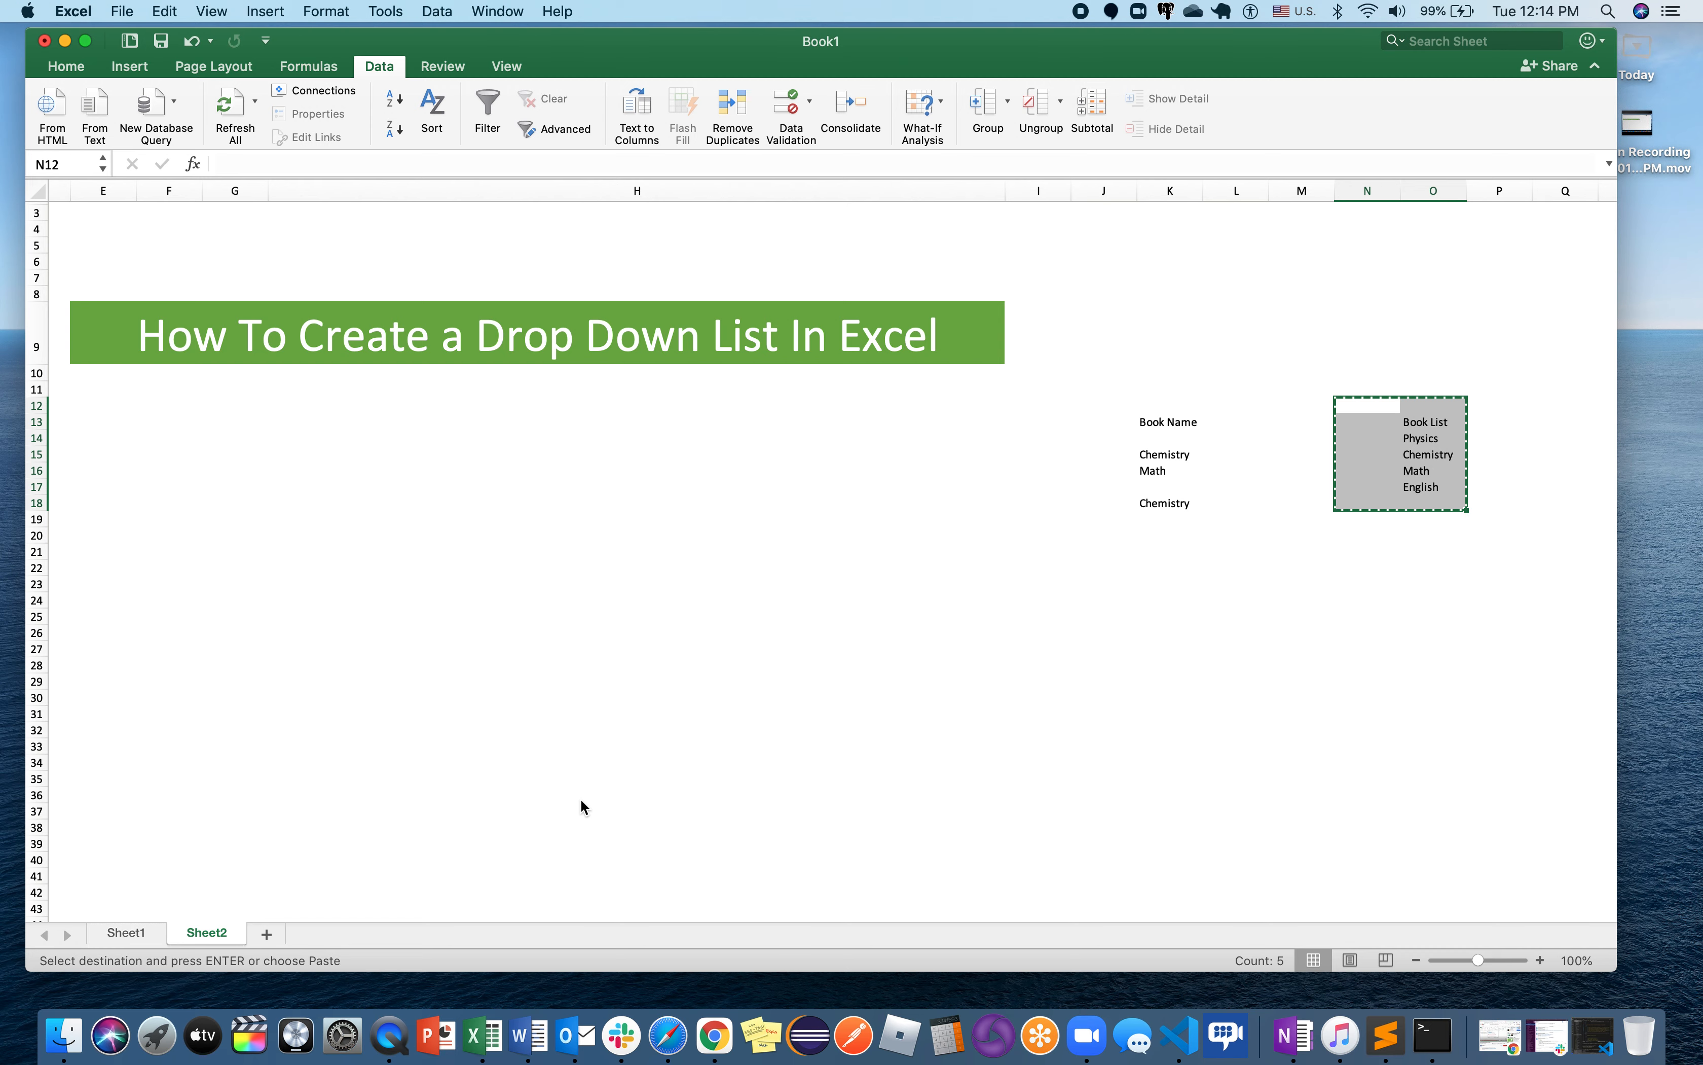
left_click(267, 933)
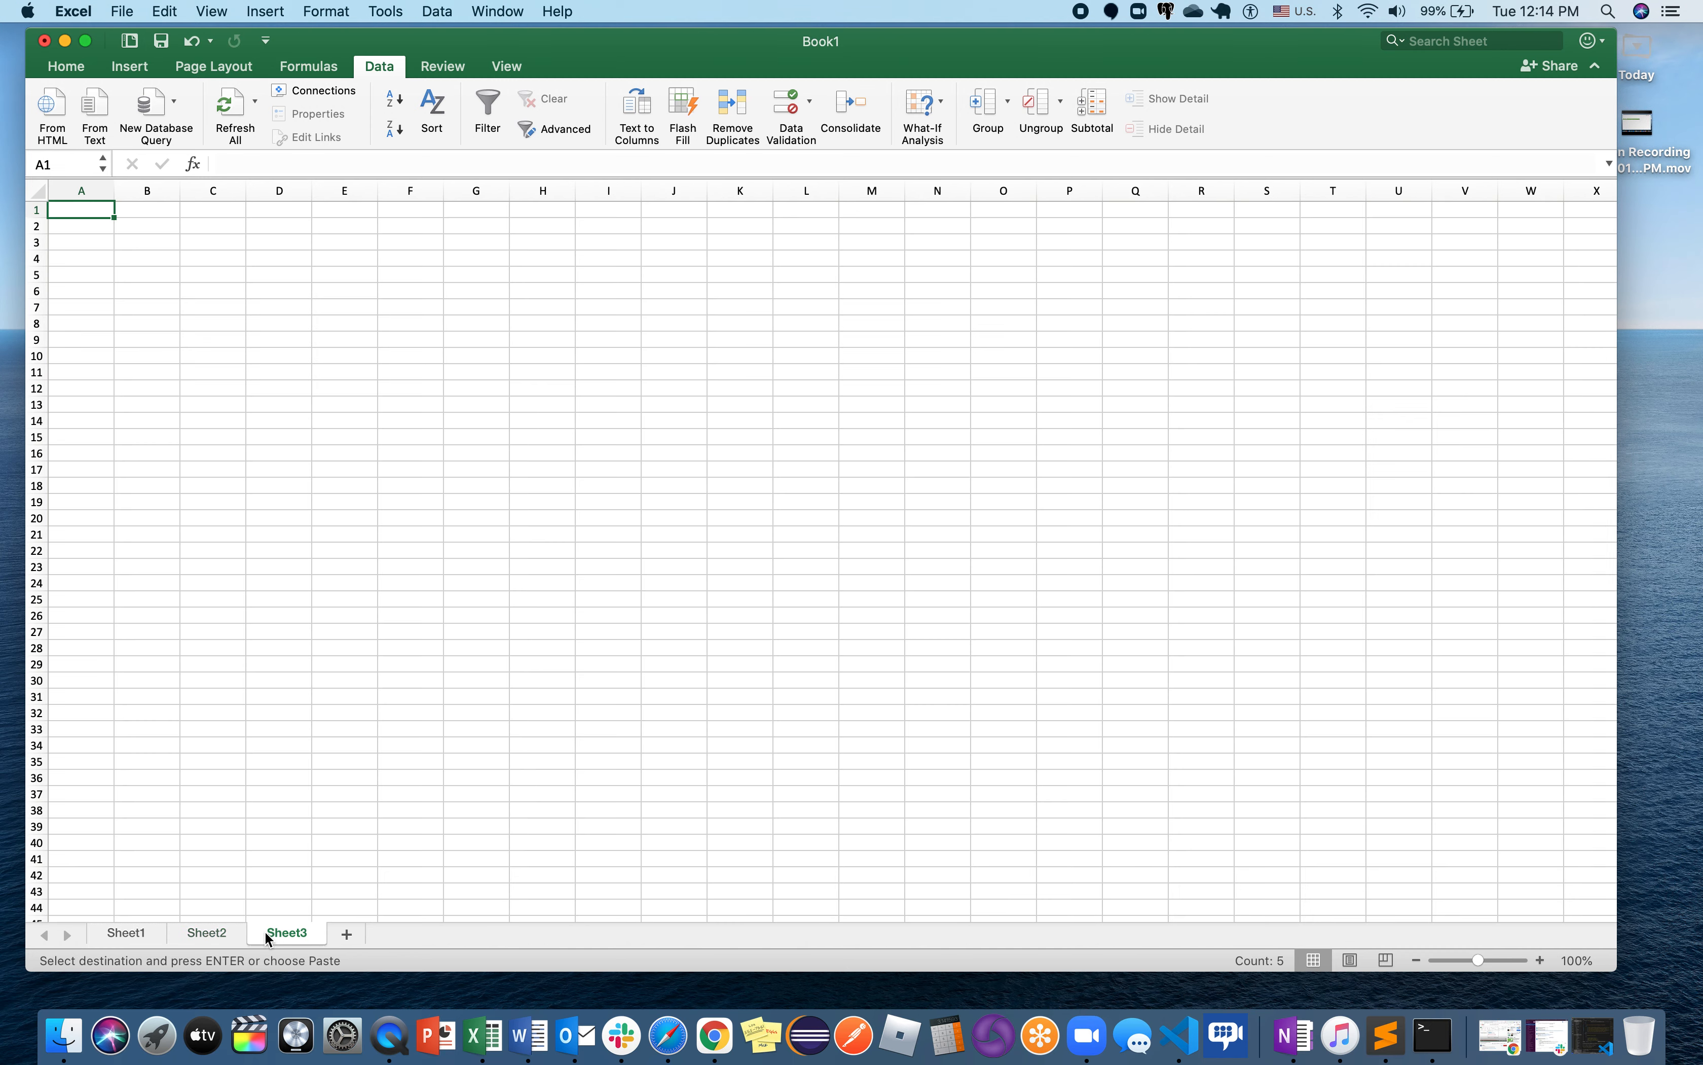
right_click(265, 930)
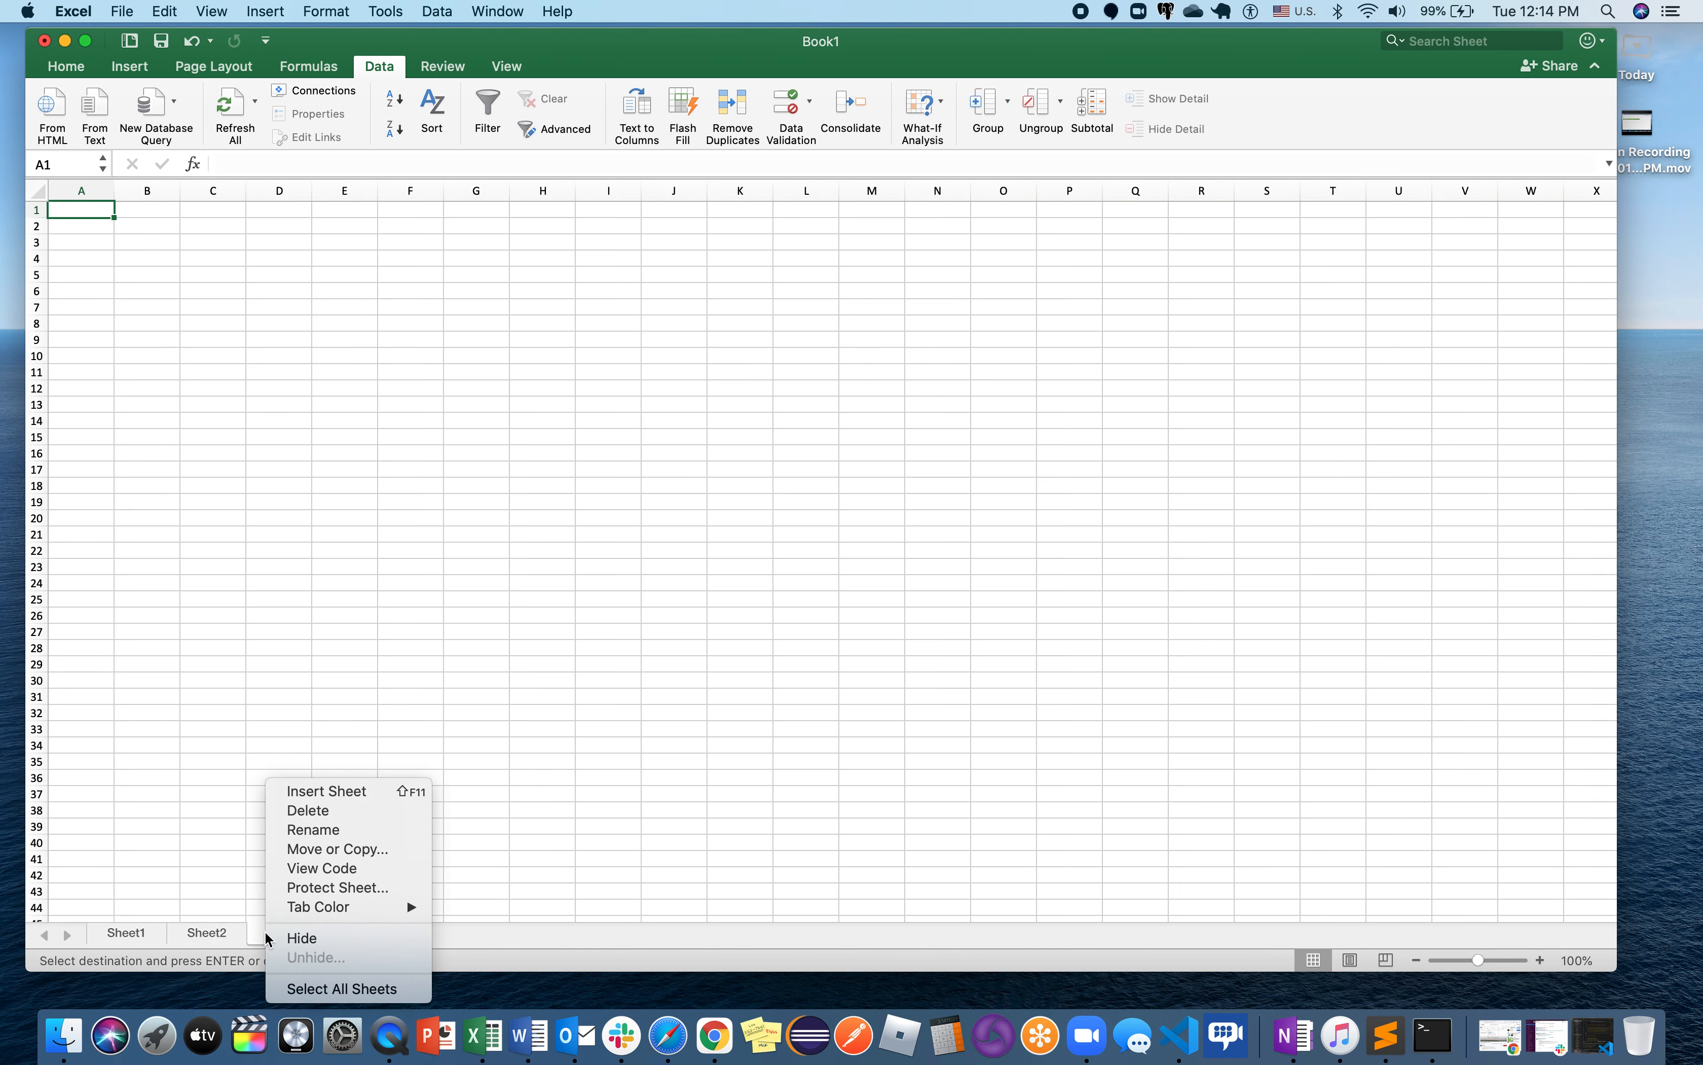
left_click(313, 828)
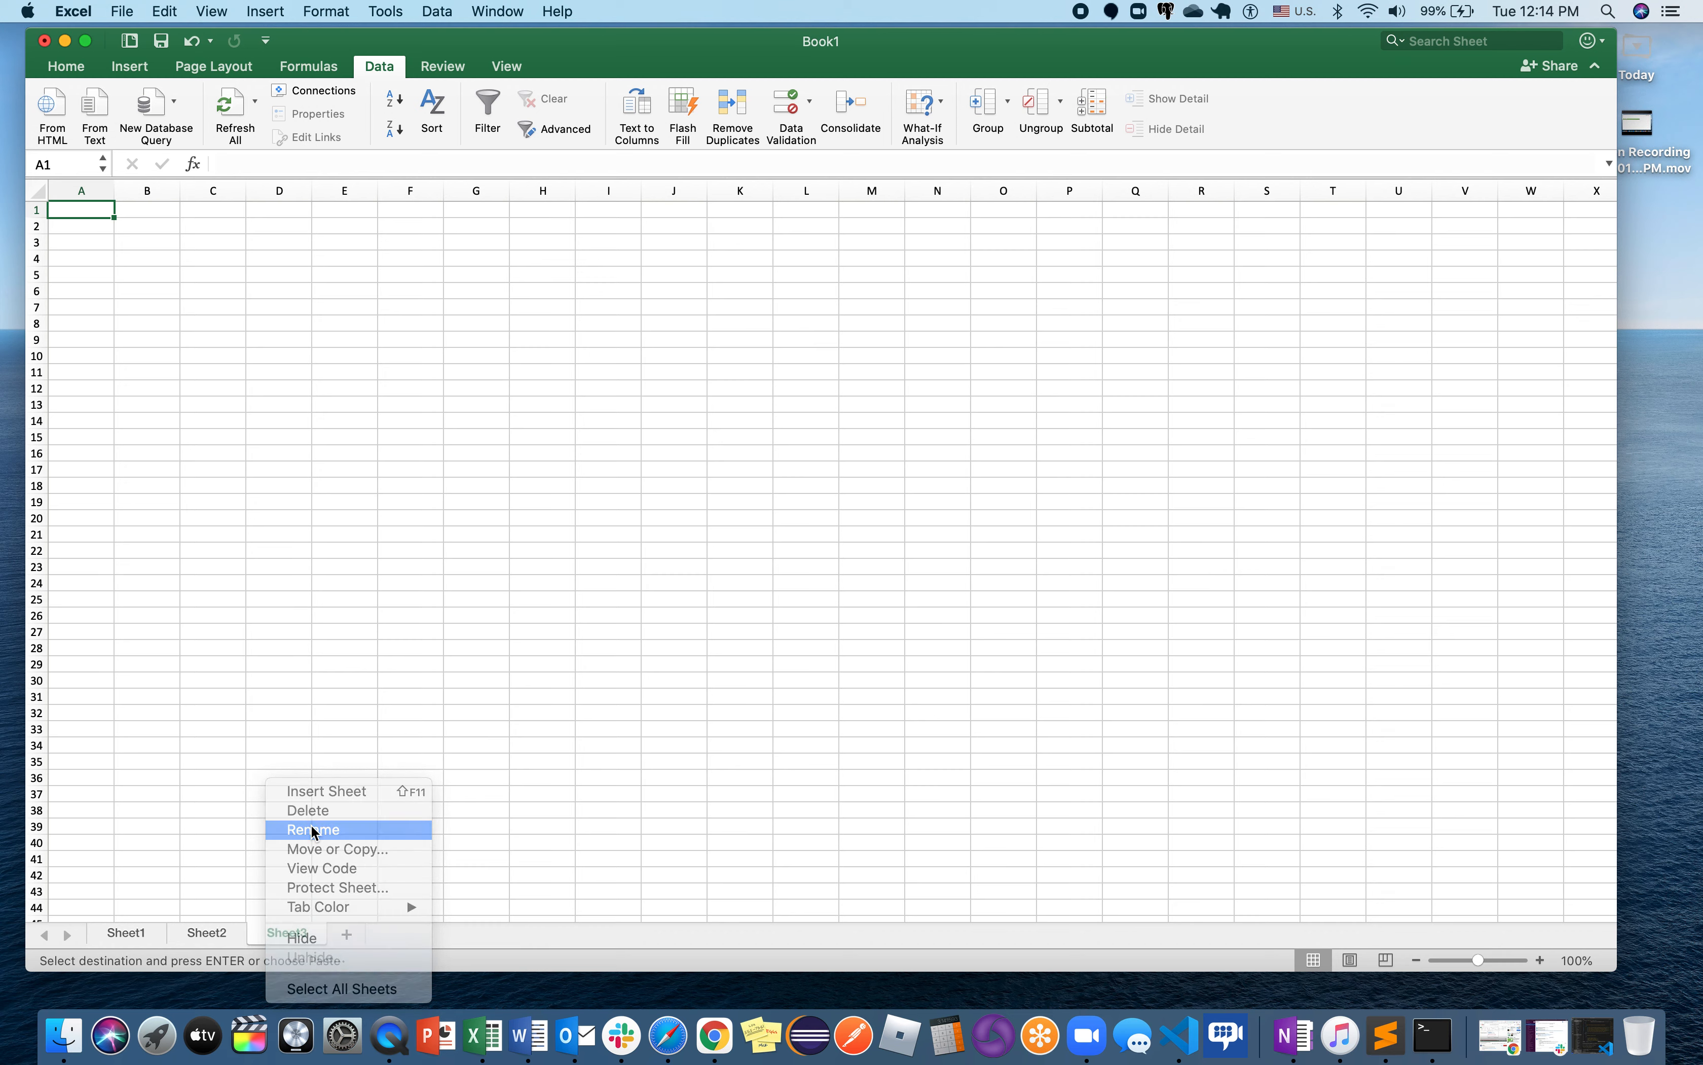
key("BackSpace")
type("utili")
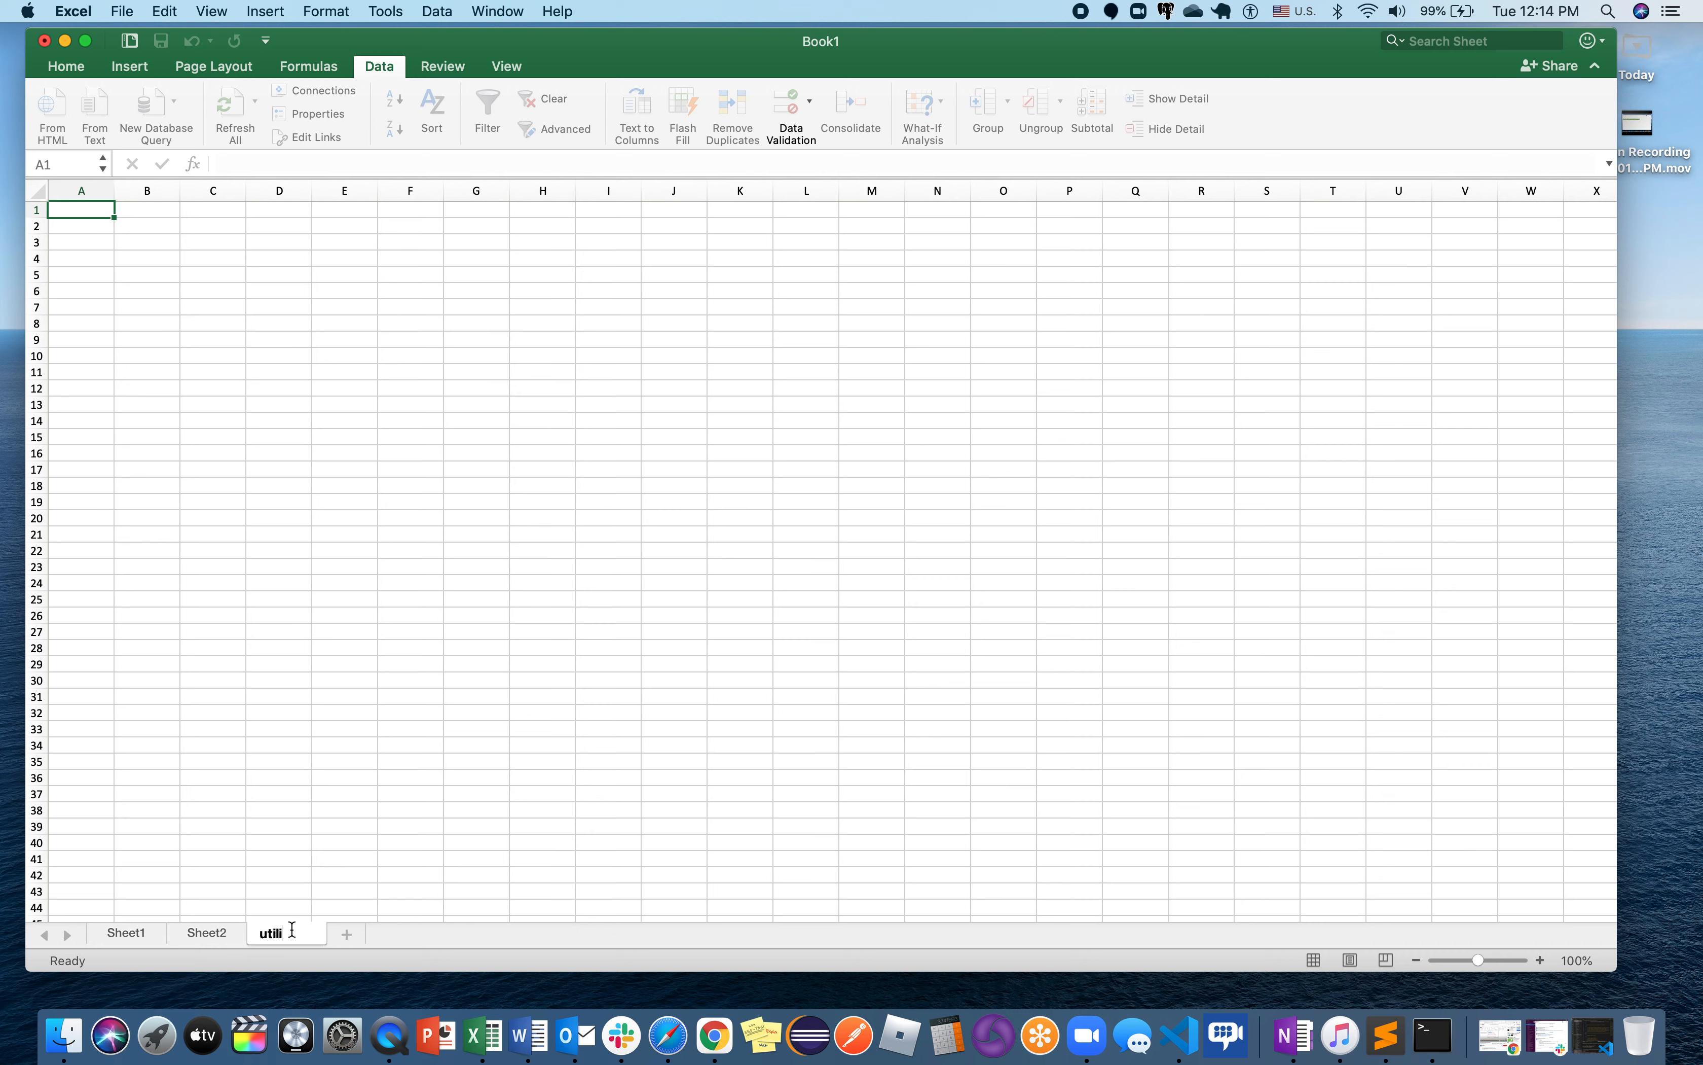
type("ties")
key("Return")
Fill all cells of the utilities sheet with white.
key("super+a")
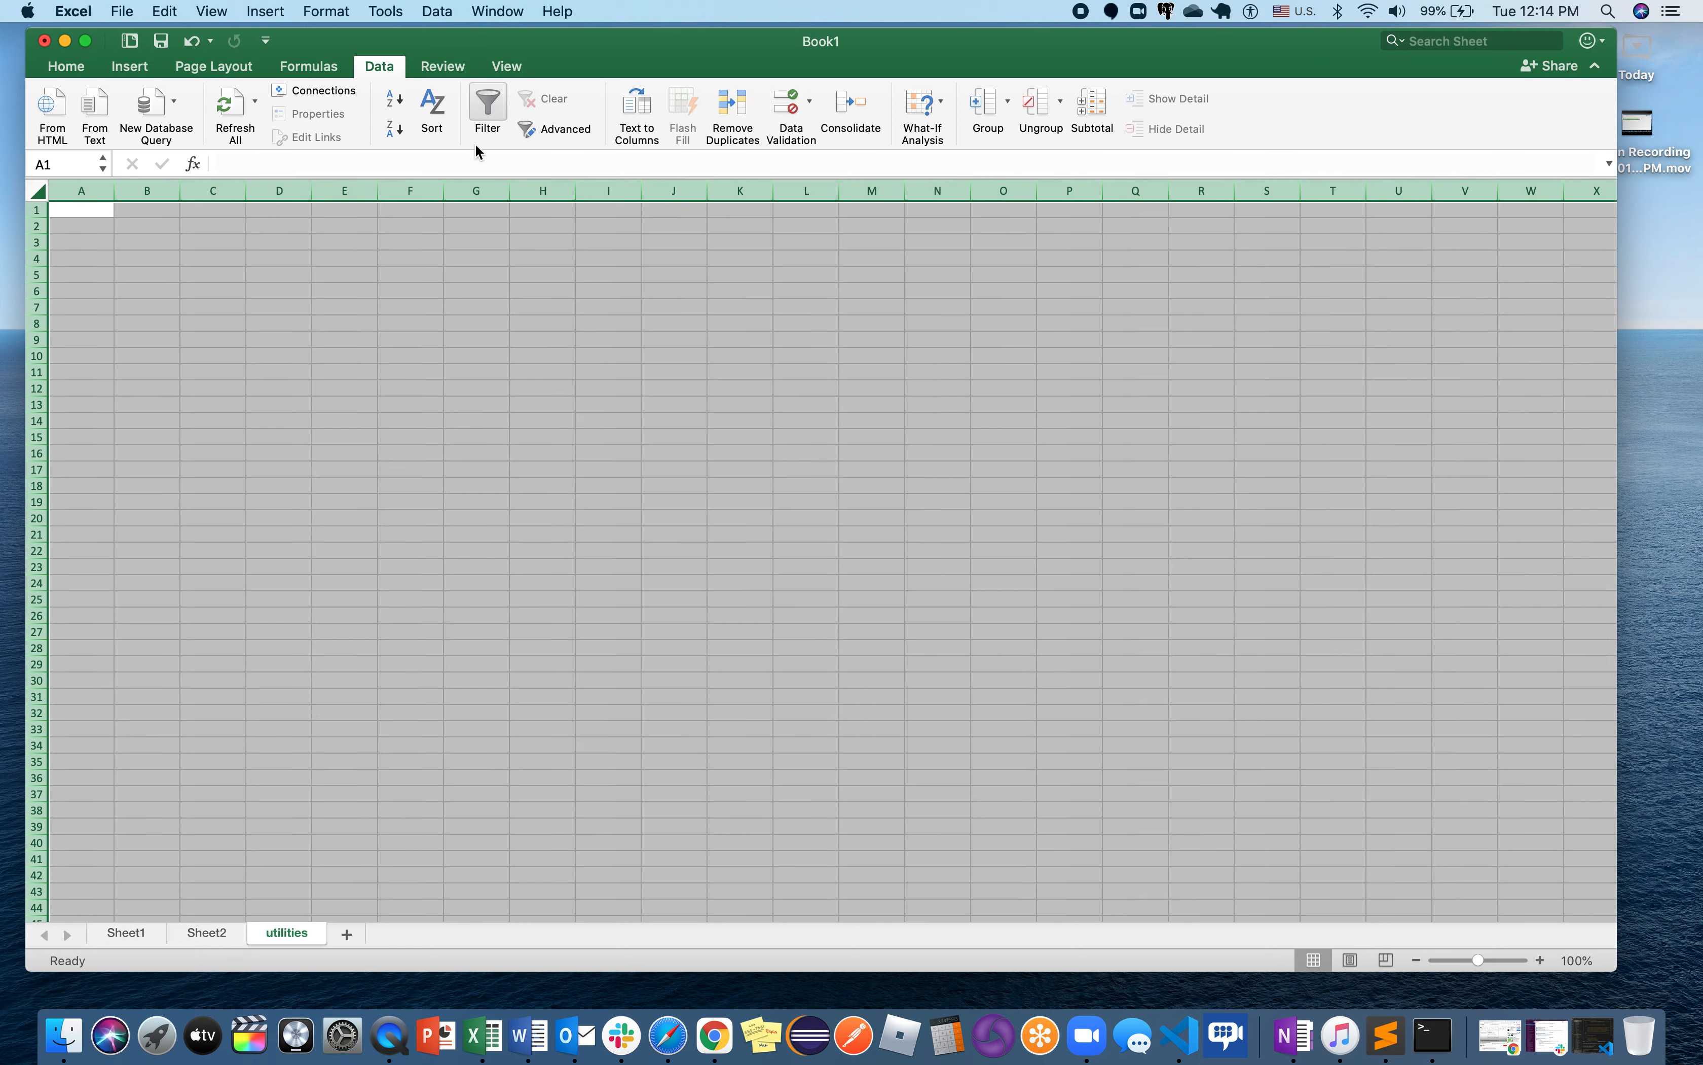
left_click(66, 66)
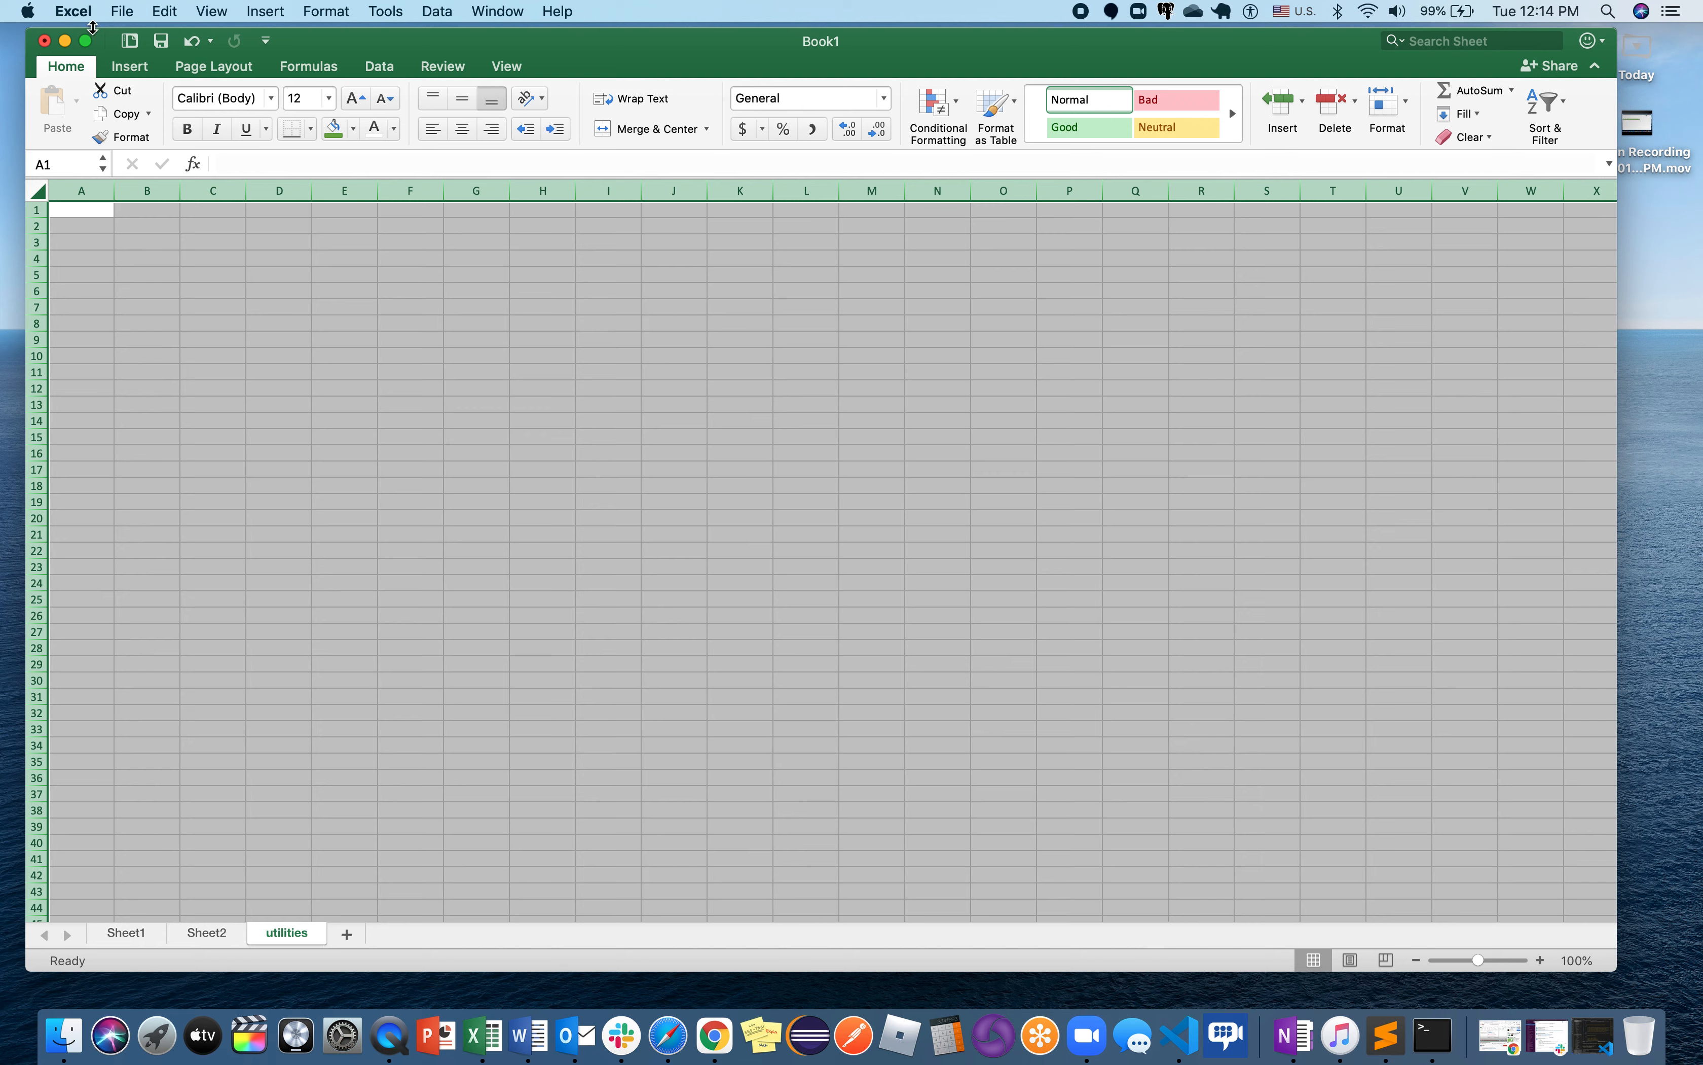
left_click(351, 129)
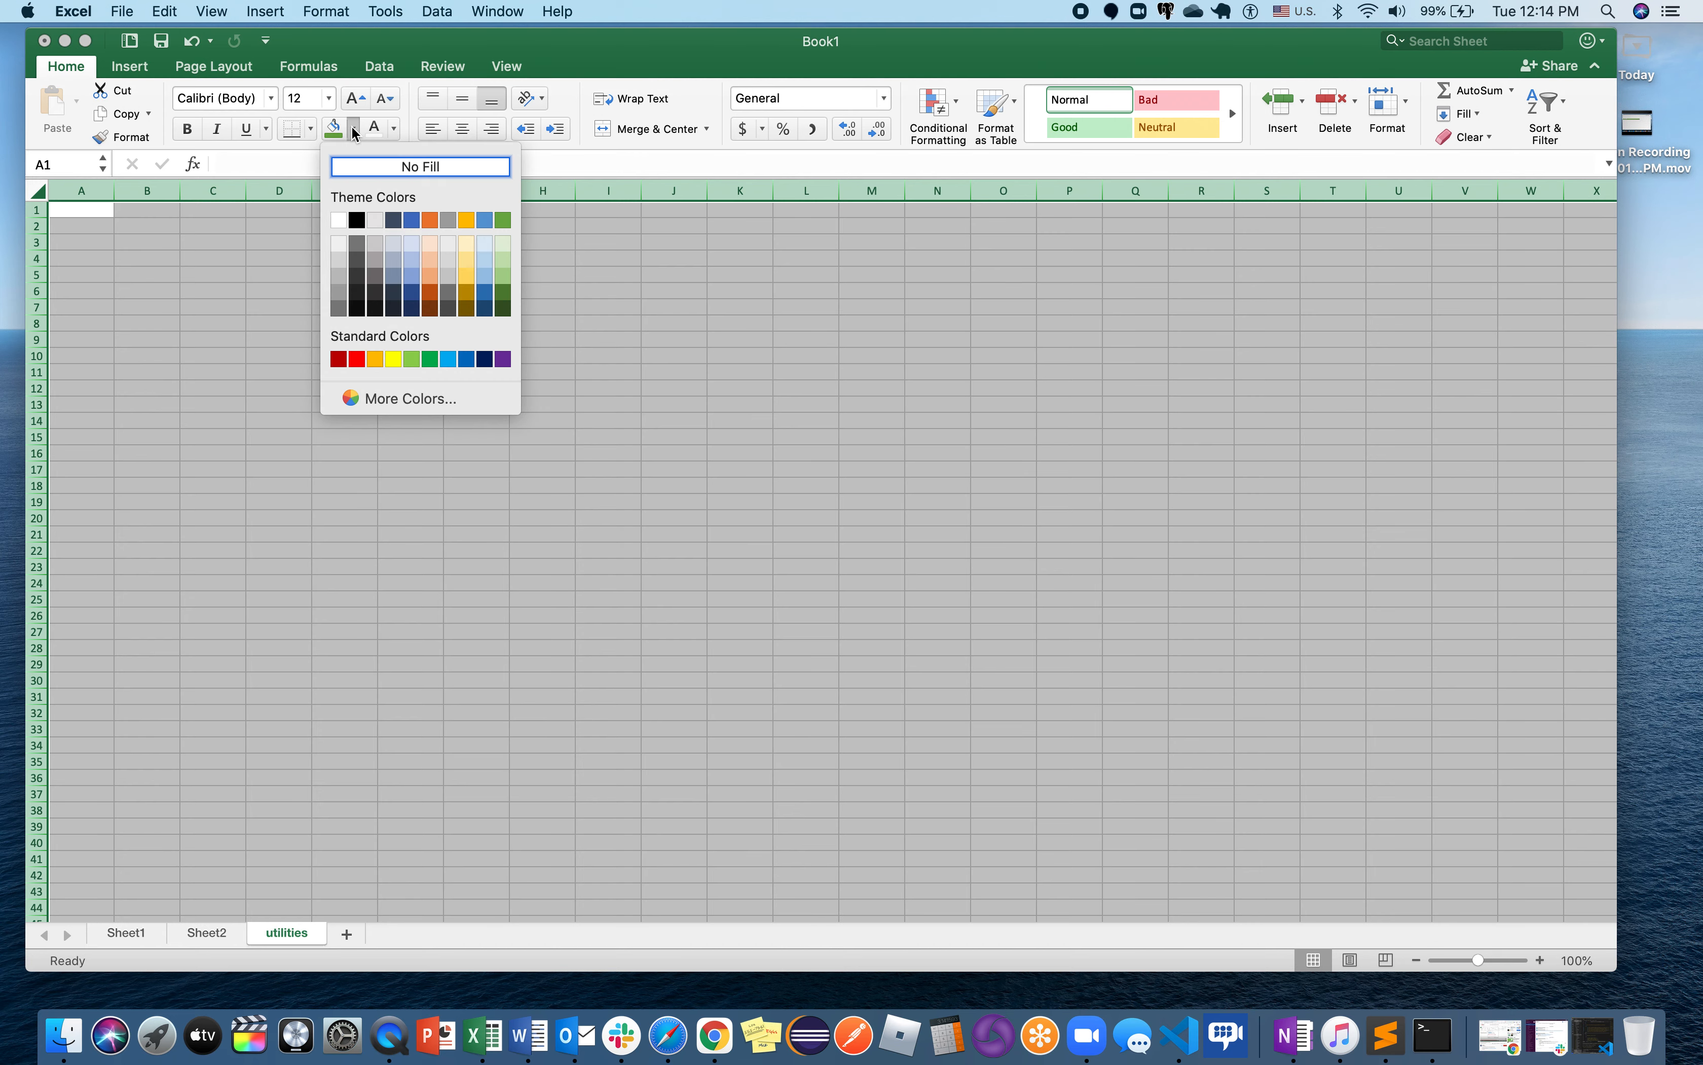
left_click(342, 222)
left_click(486, 373)
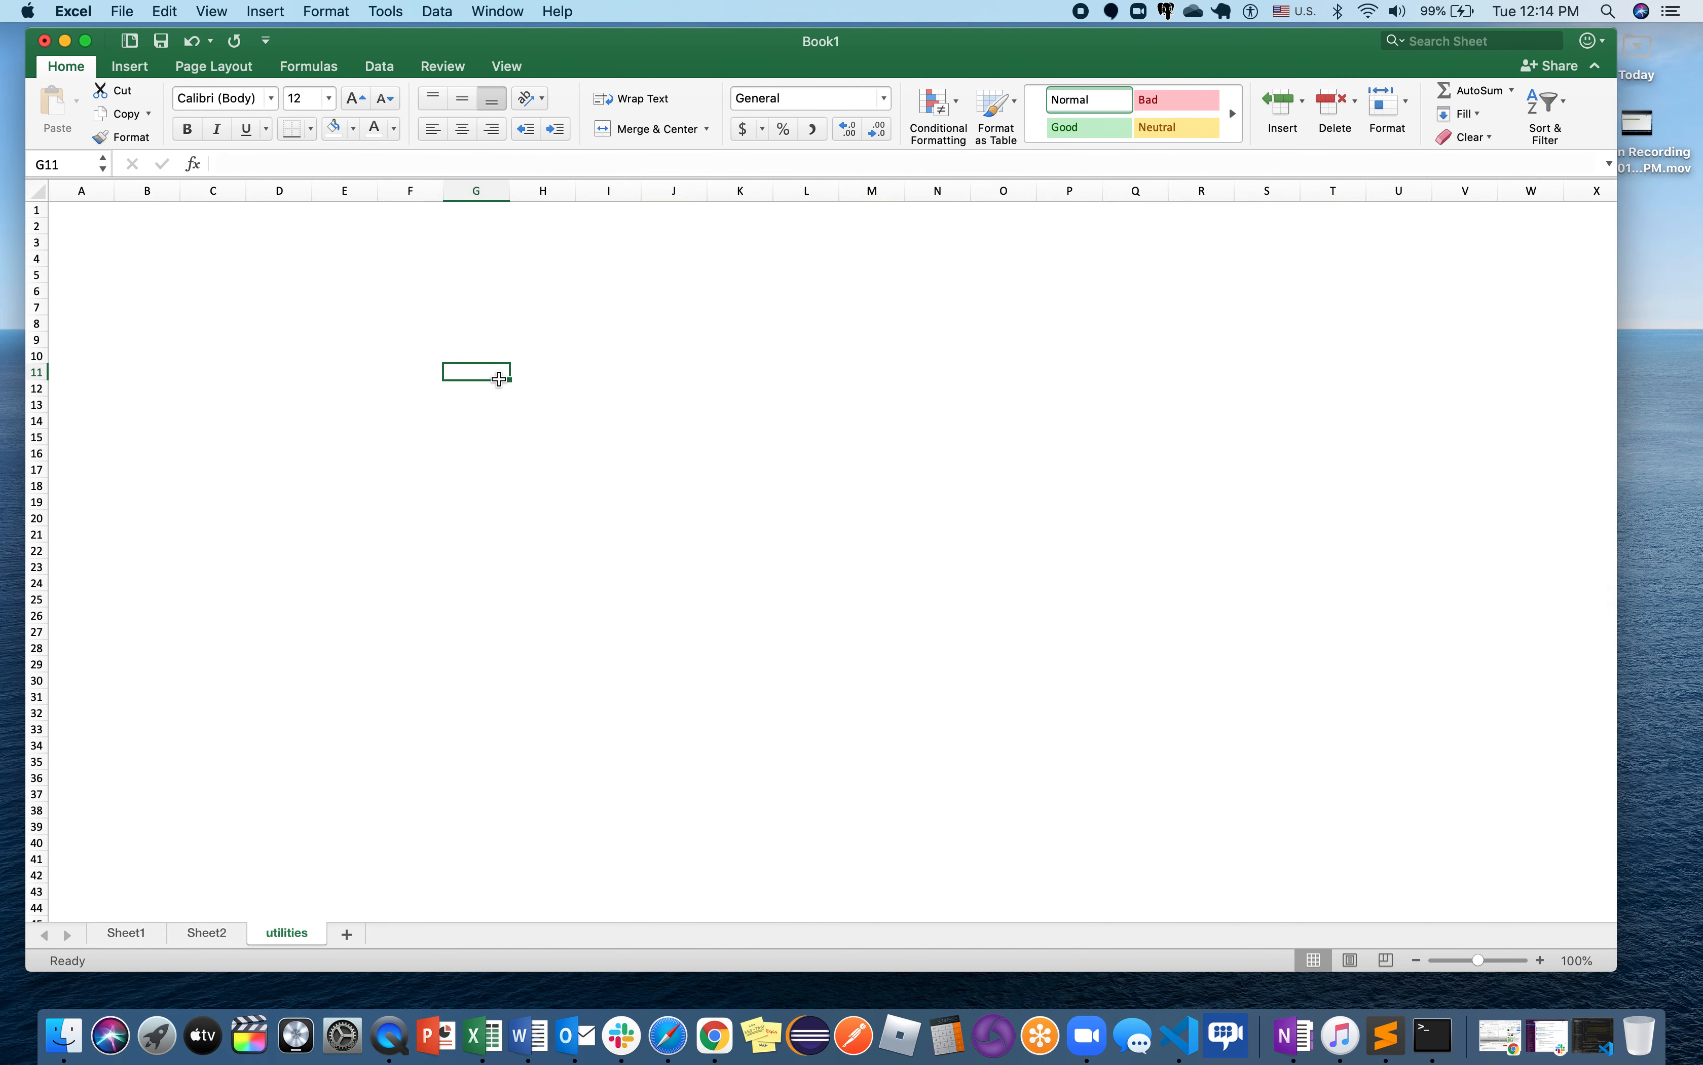
Copy the Book List range O13:O17 from Sheet2 and paste it at cell C8 of the utilities sheet.
left_click(162, 281)
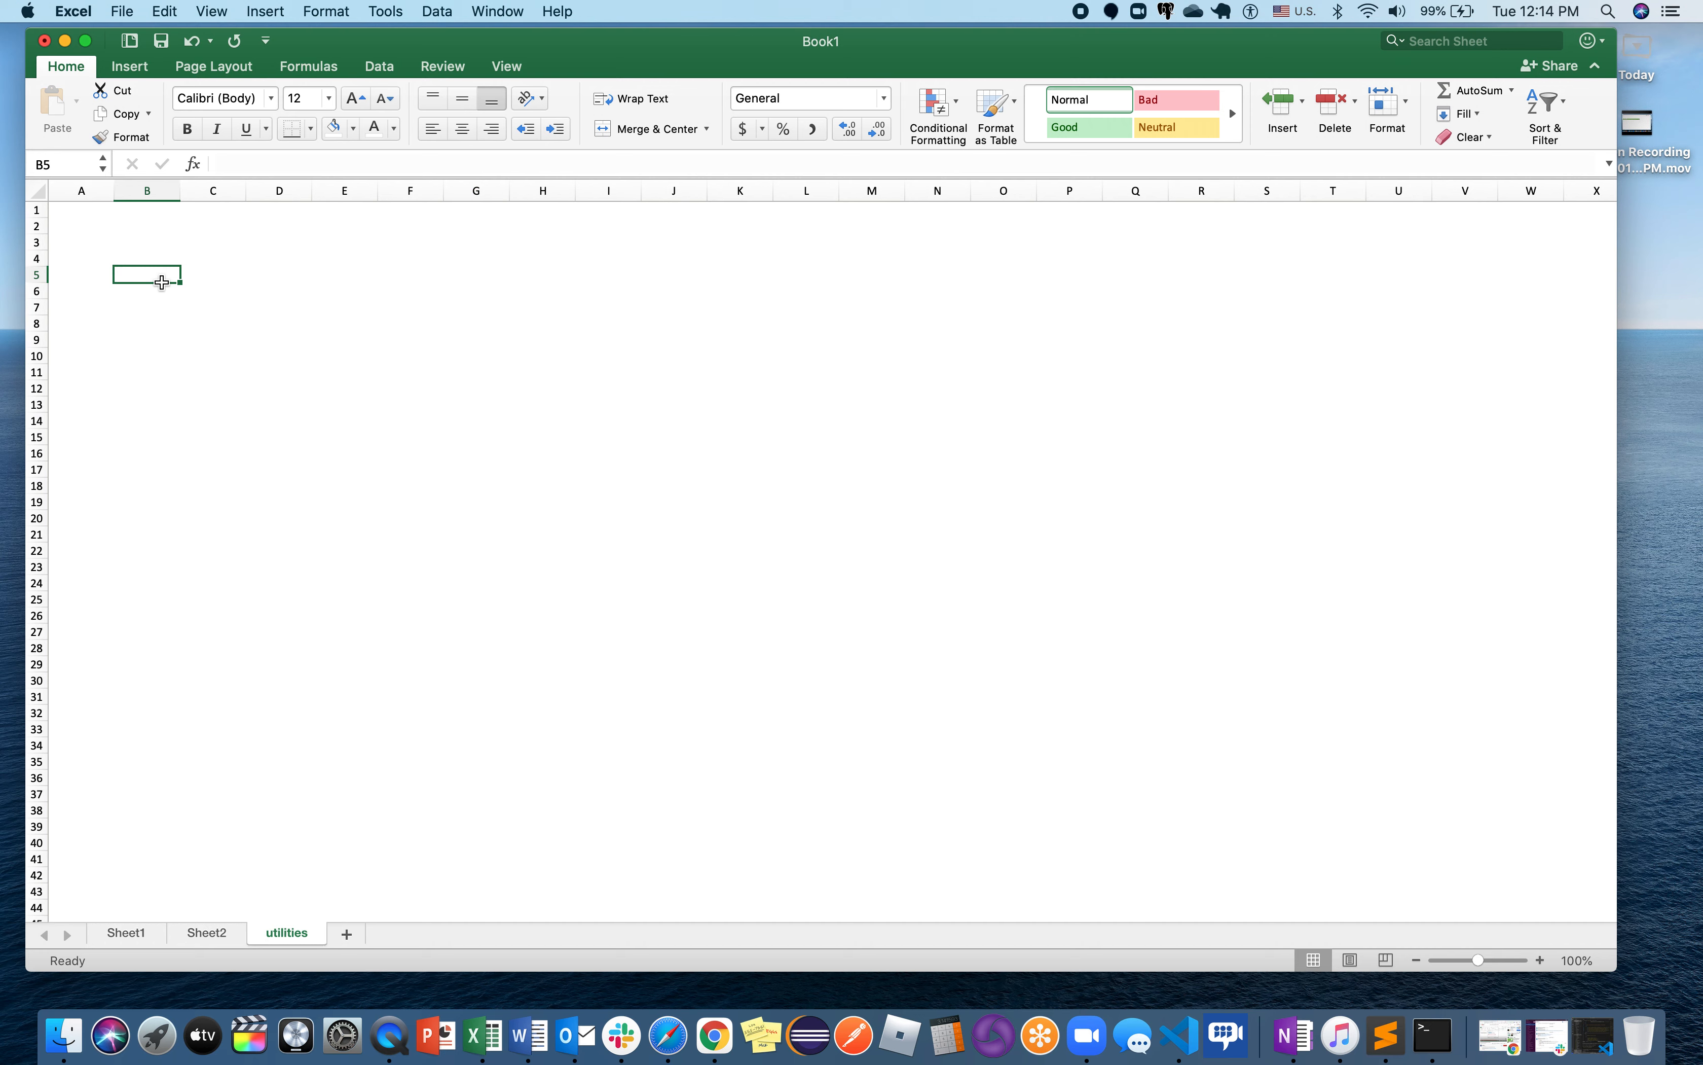
left_click(207, 321)
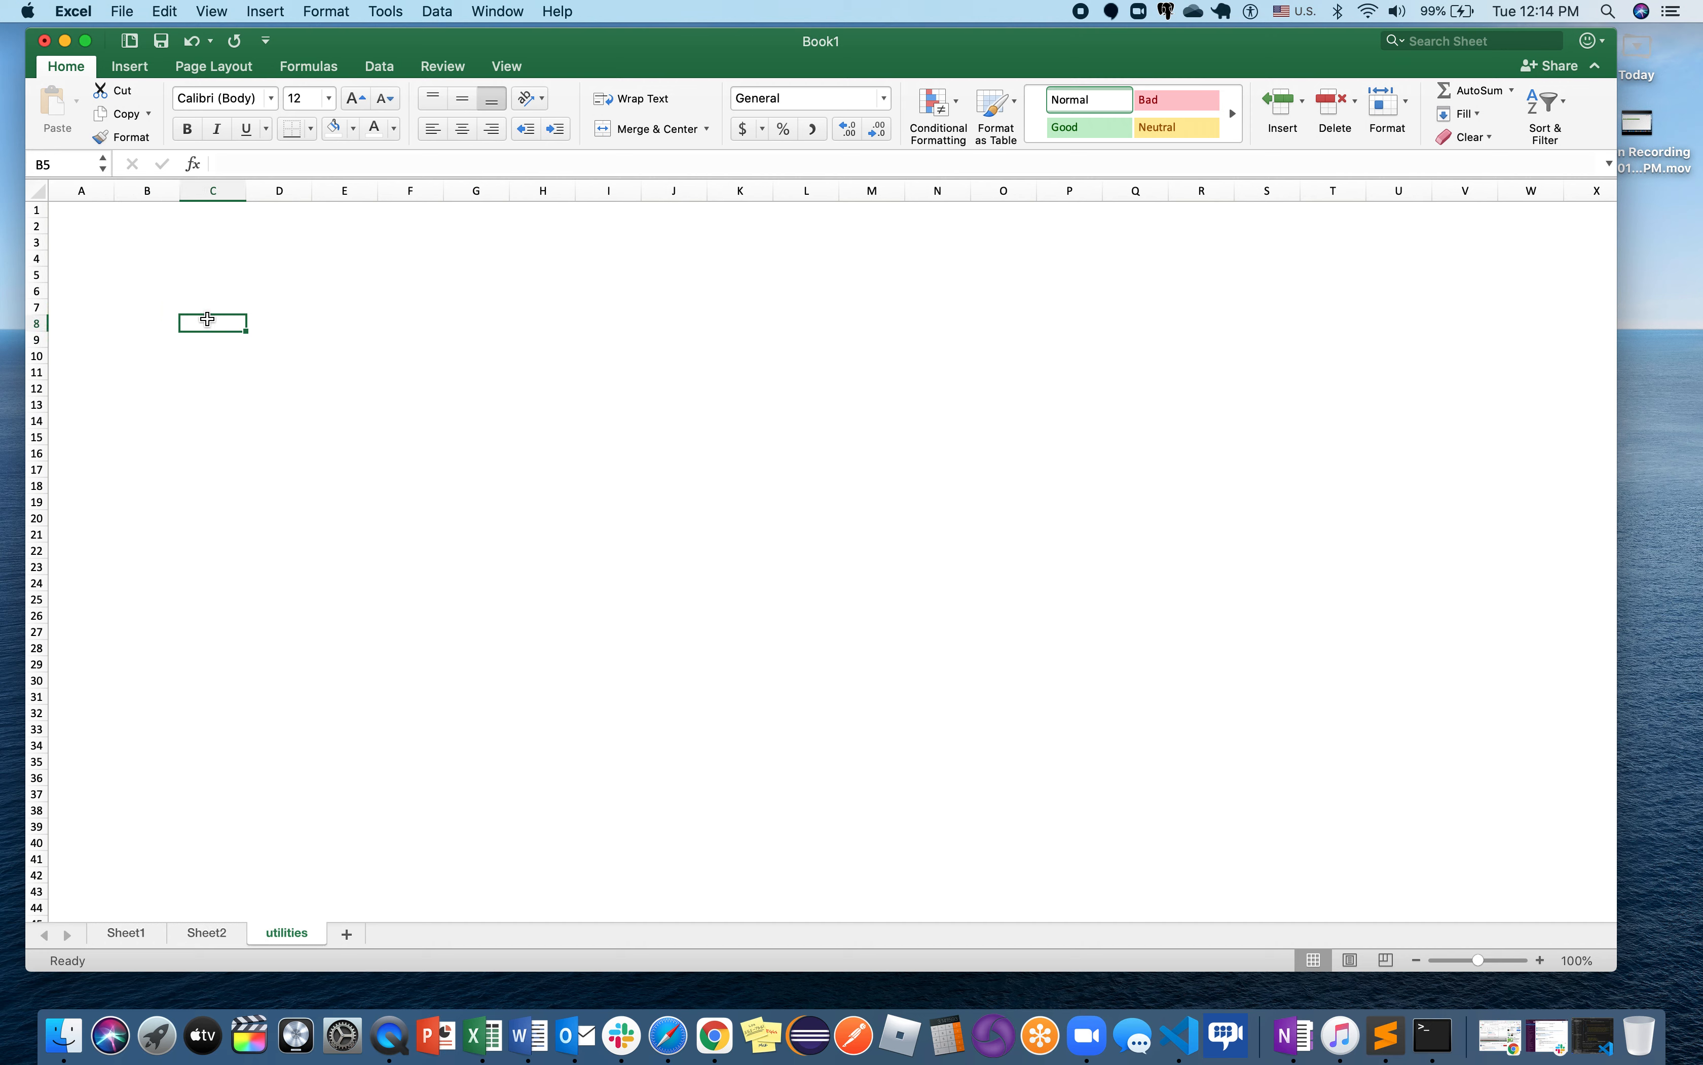
left_click(209, 929)
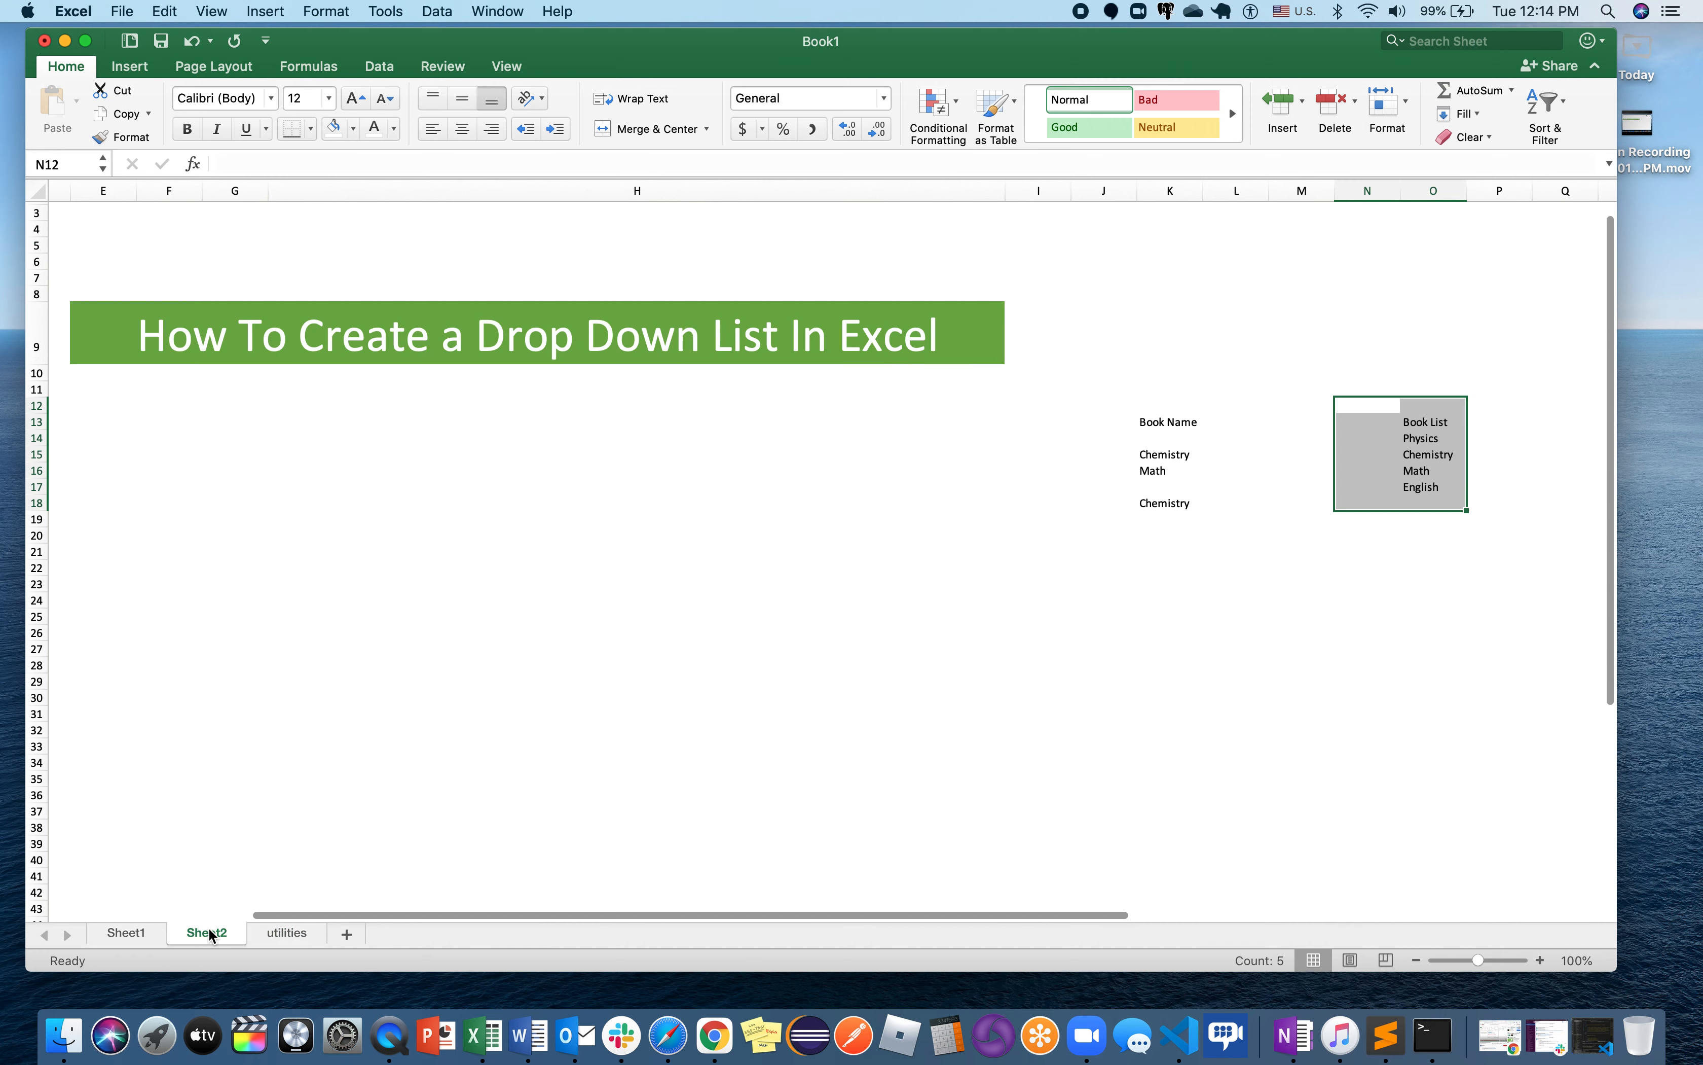
left_click(1390, 444)
left_click(1404, 420)
left_click_drag(1404, 420, 1407, 487)
key("super+c")
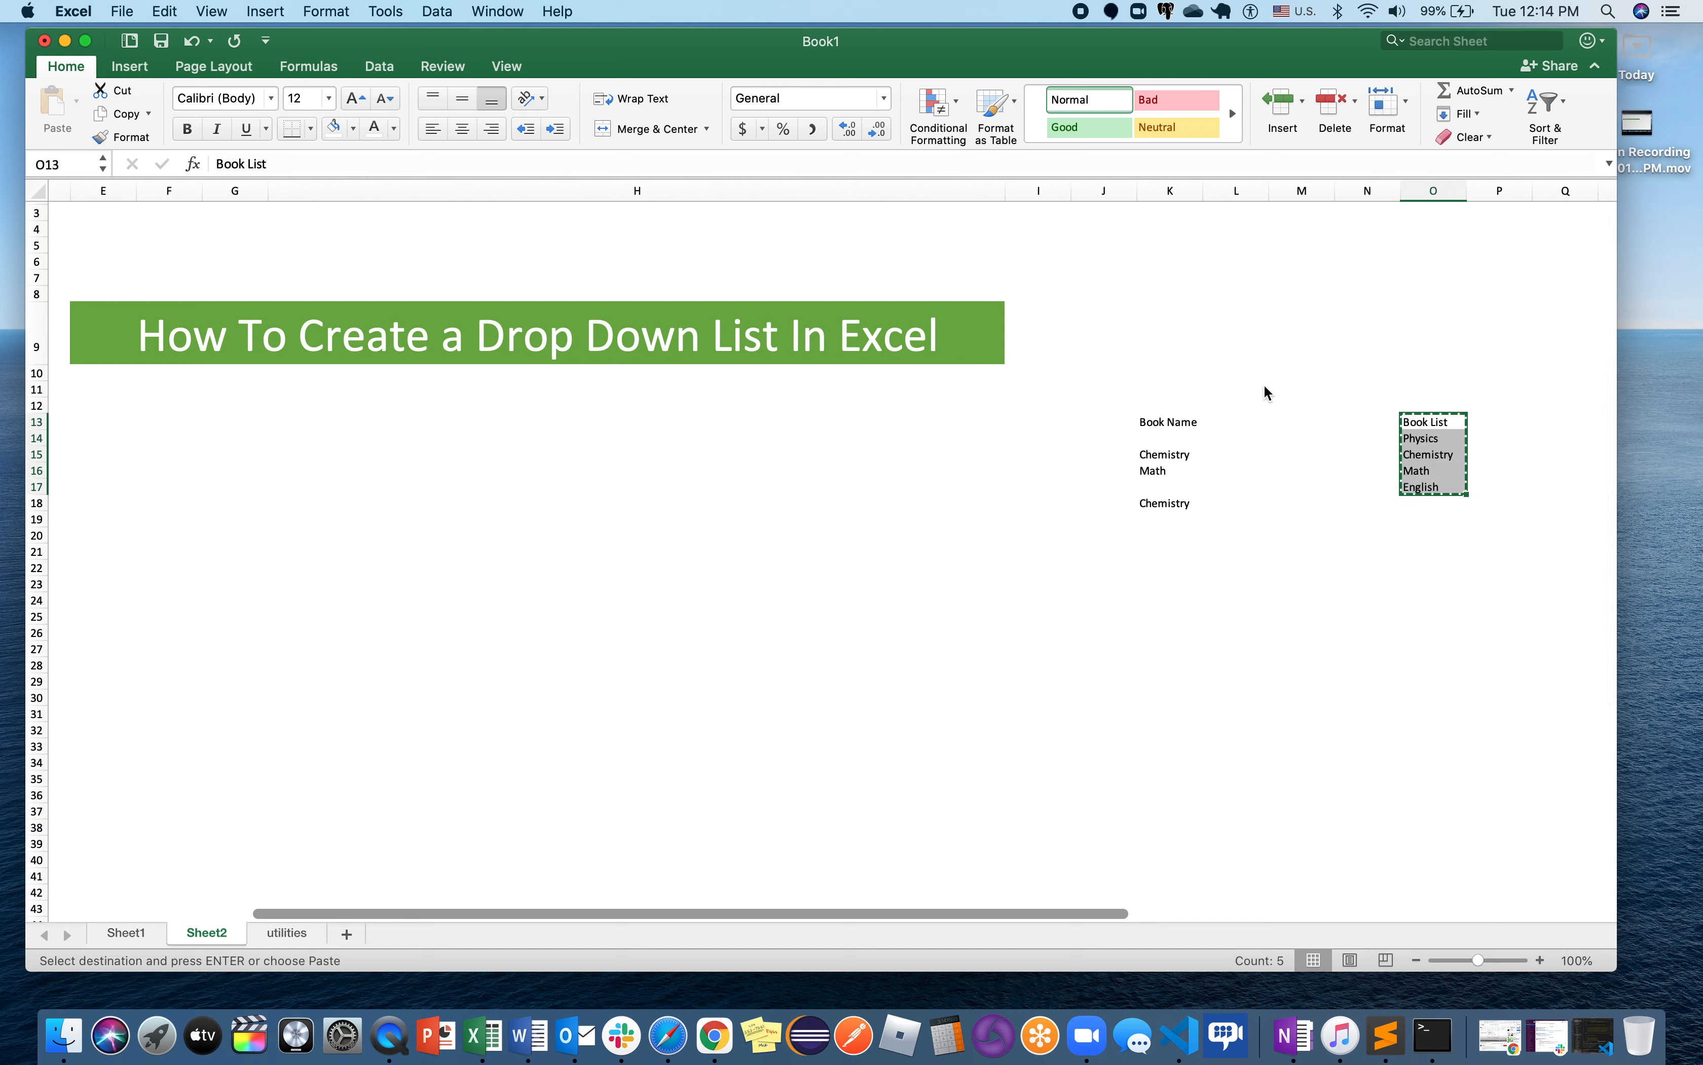
left_click(294, 933)
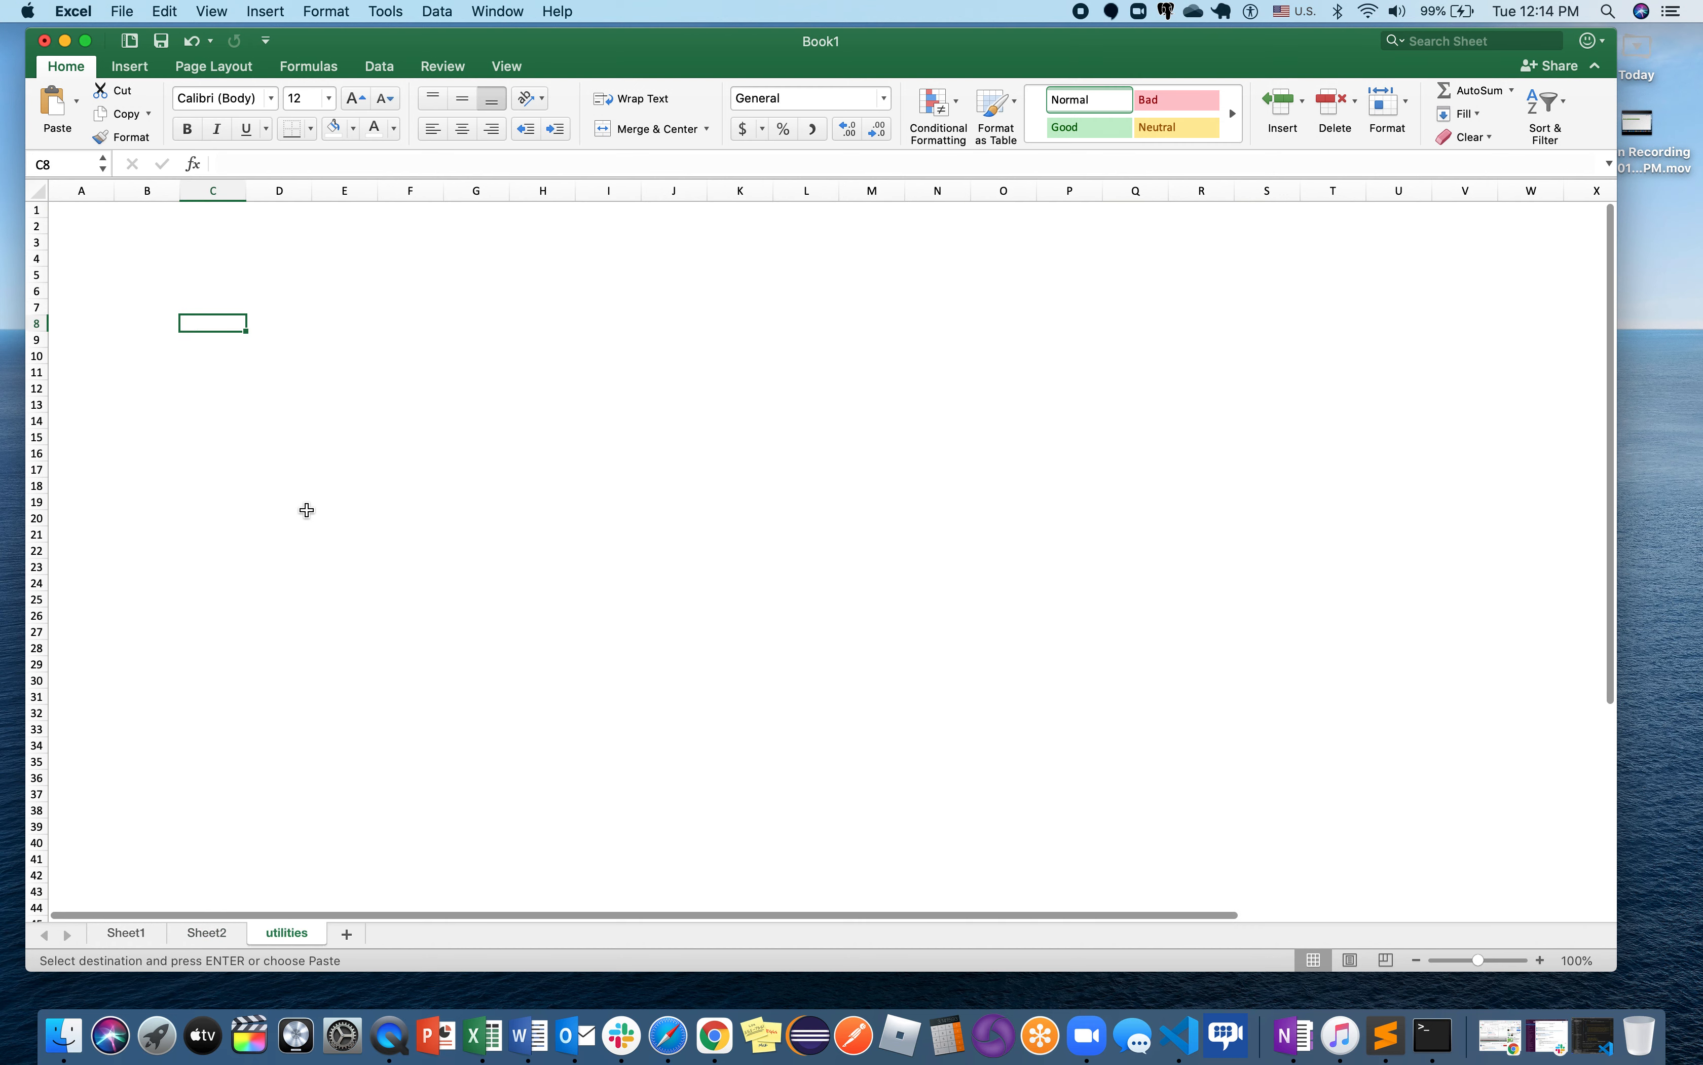
key("super+v")
left_click(285, 421)
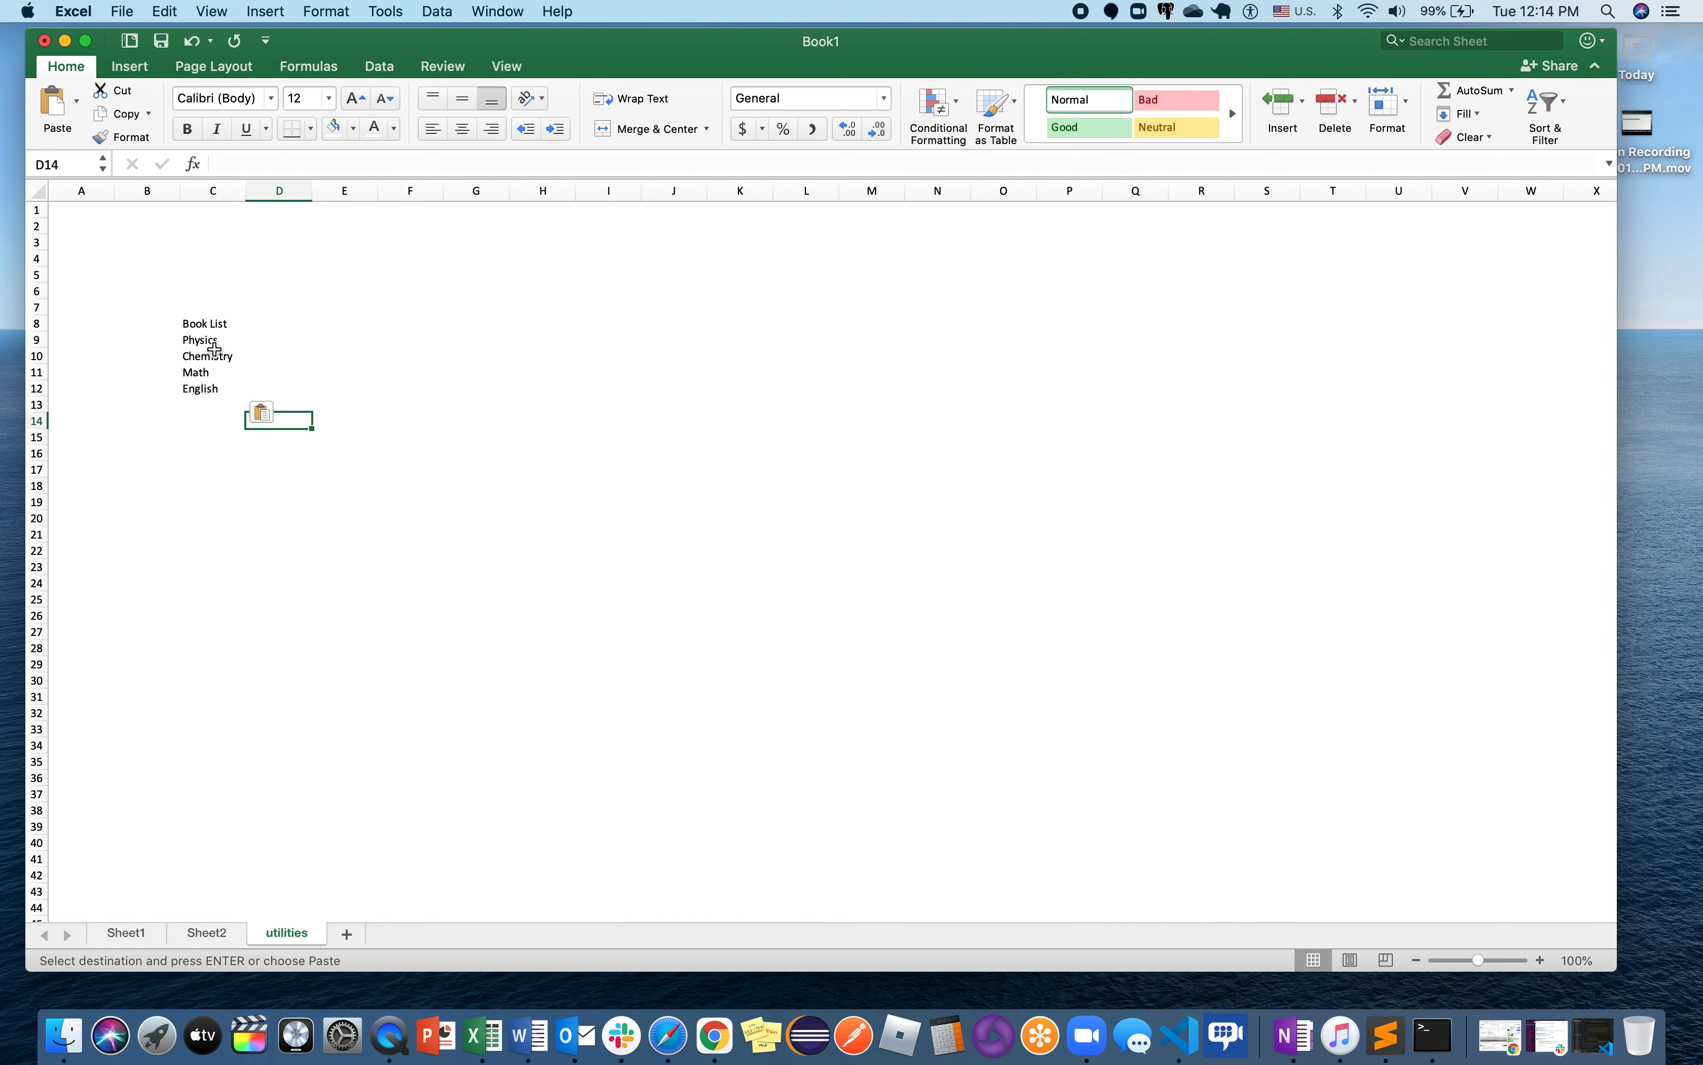
Delete the original Book List heading and its entries in O13:O17 on Sheet2.
left_click(214, 934)
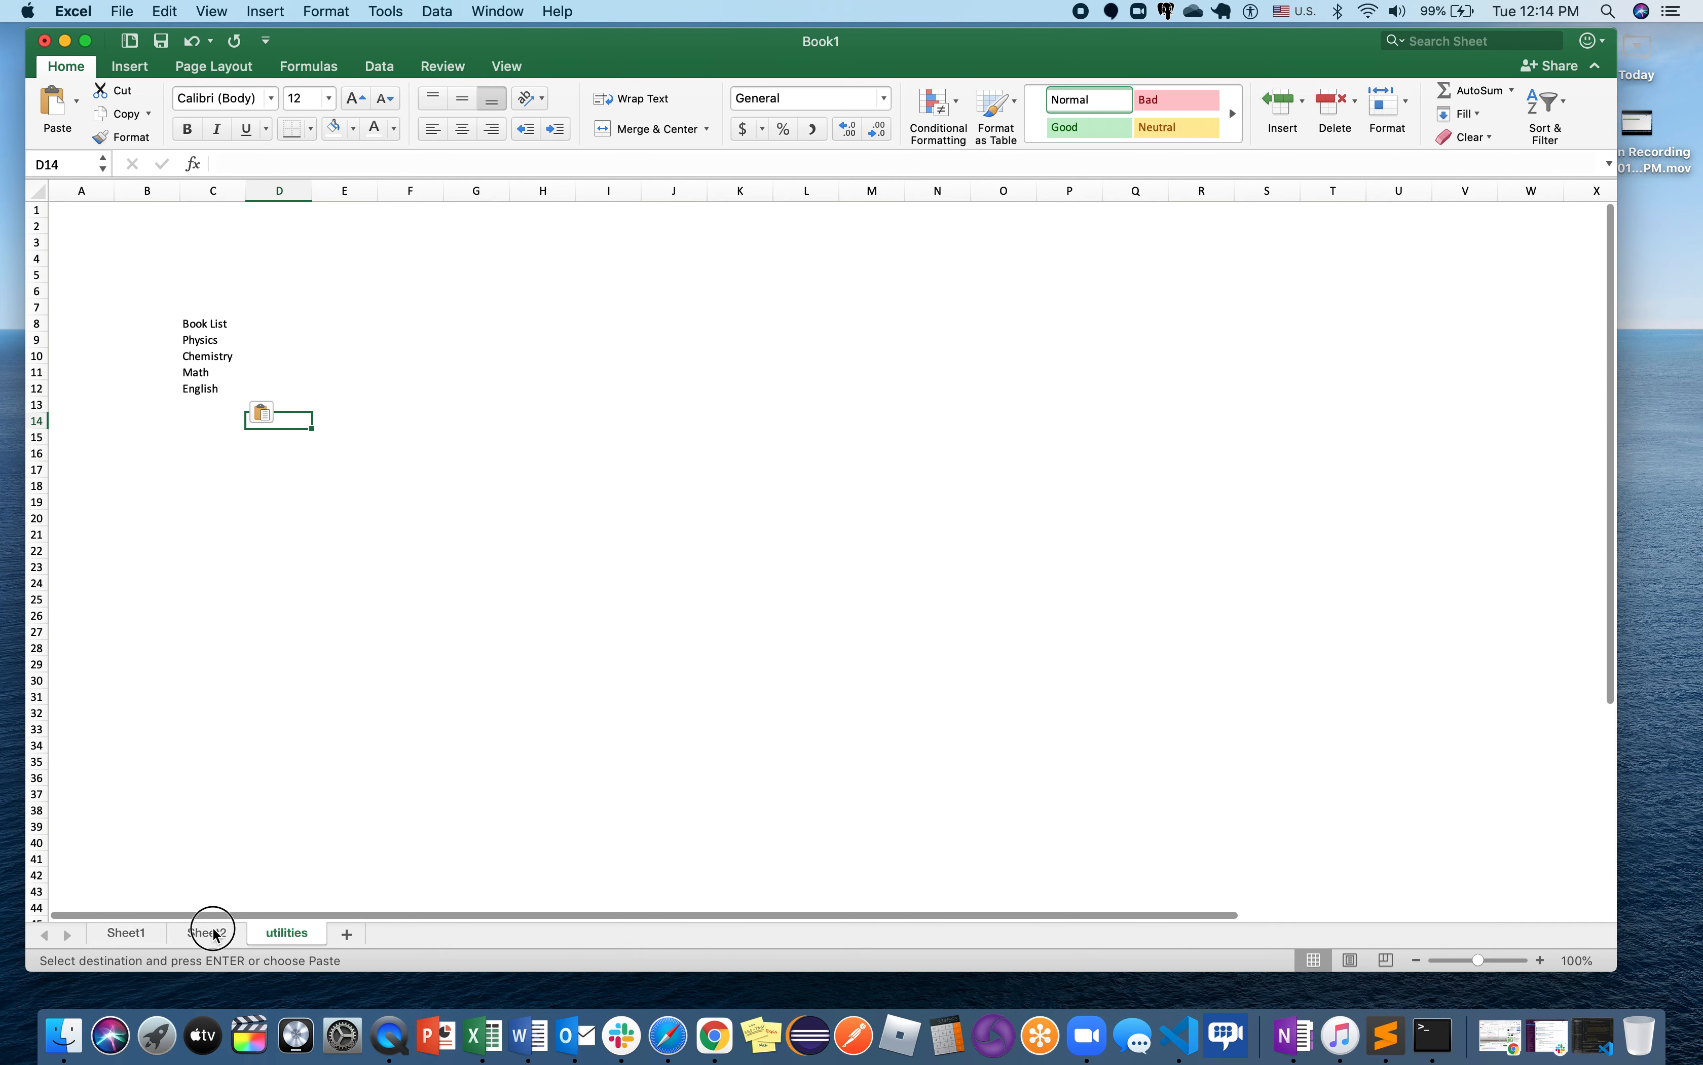
left_click(1208, 465)
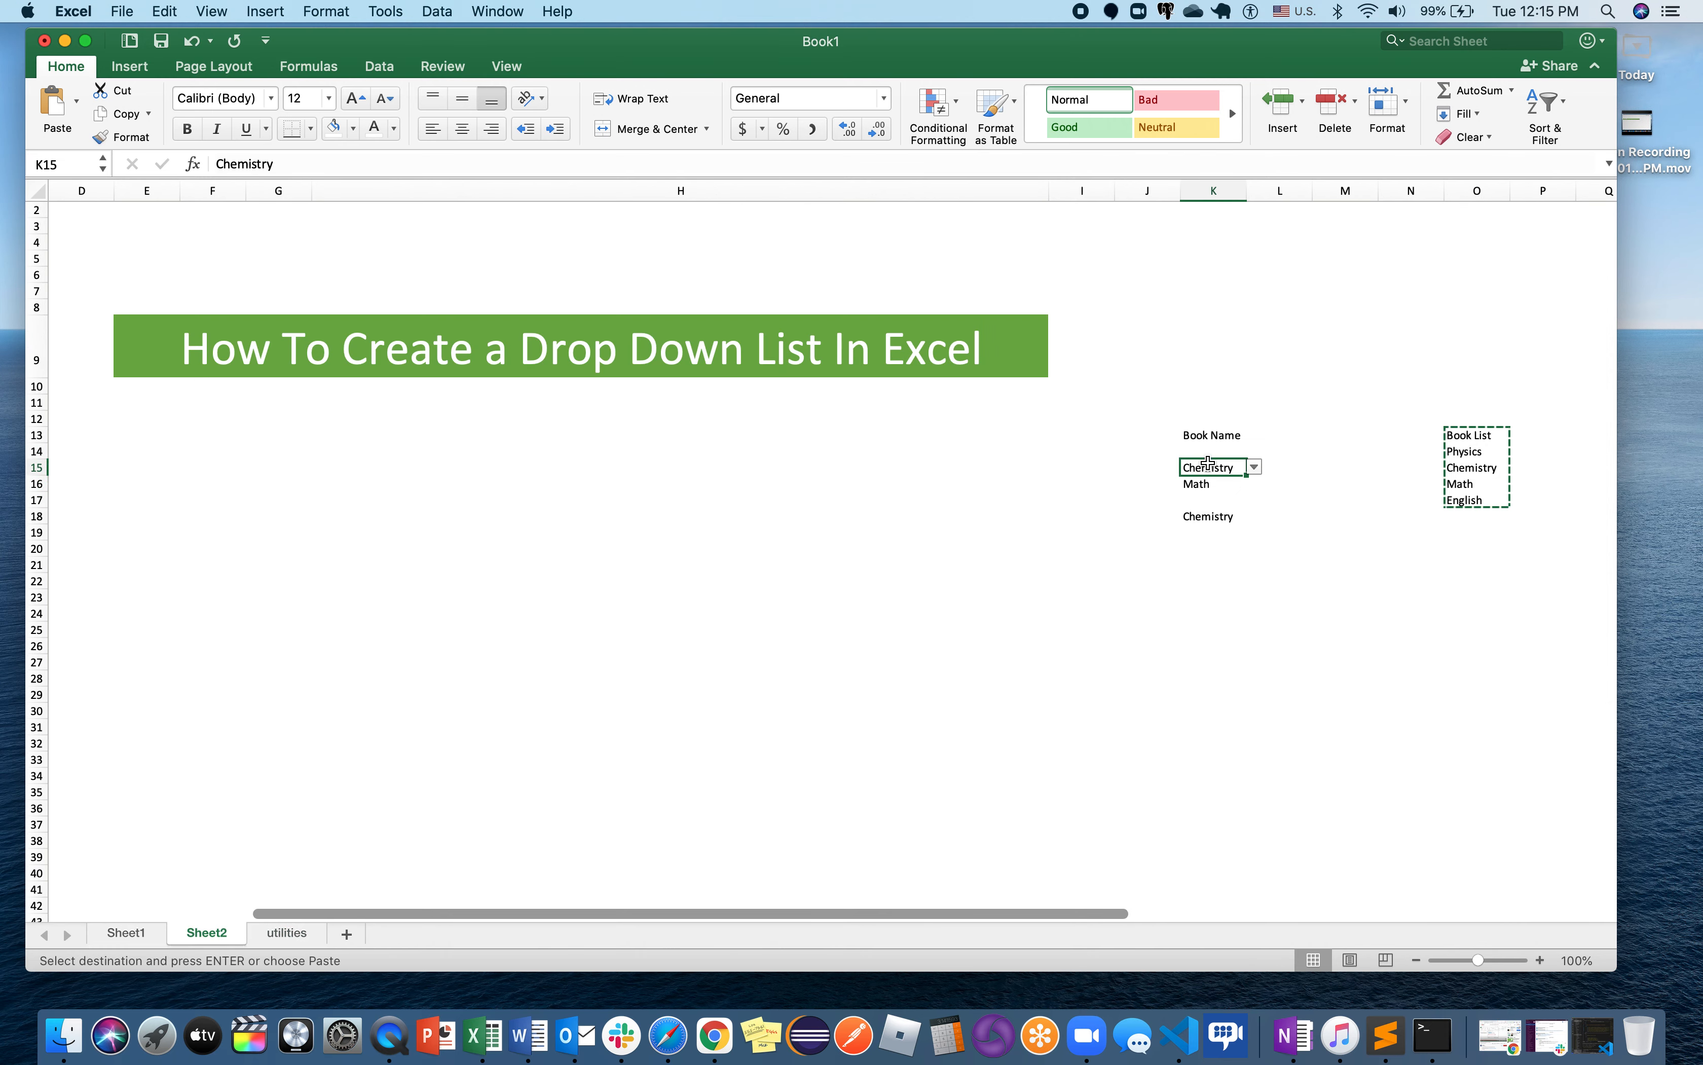
key("Down")
key("Down")
key("Down")
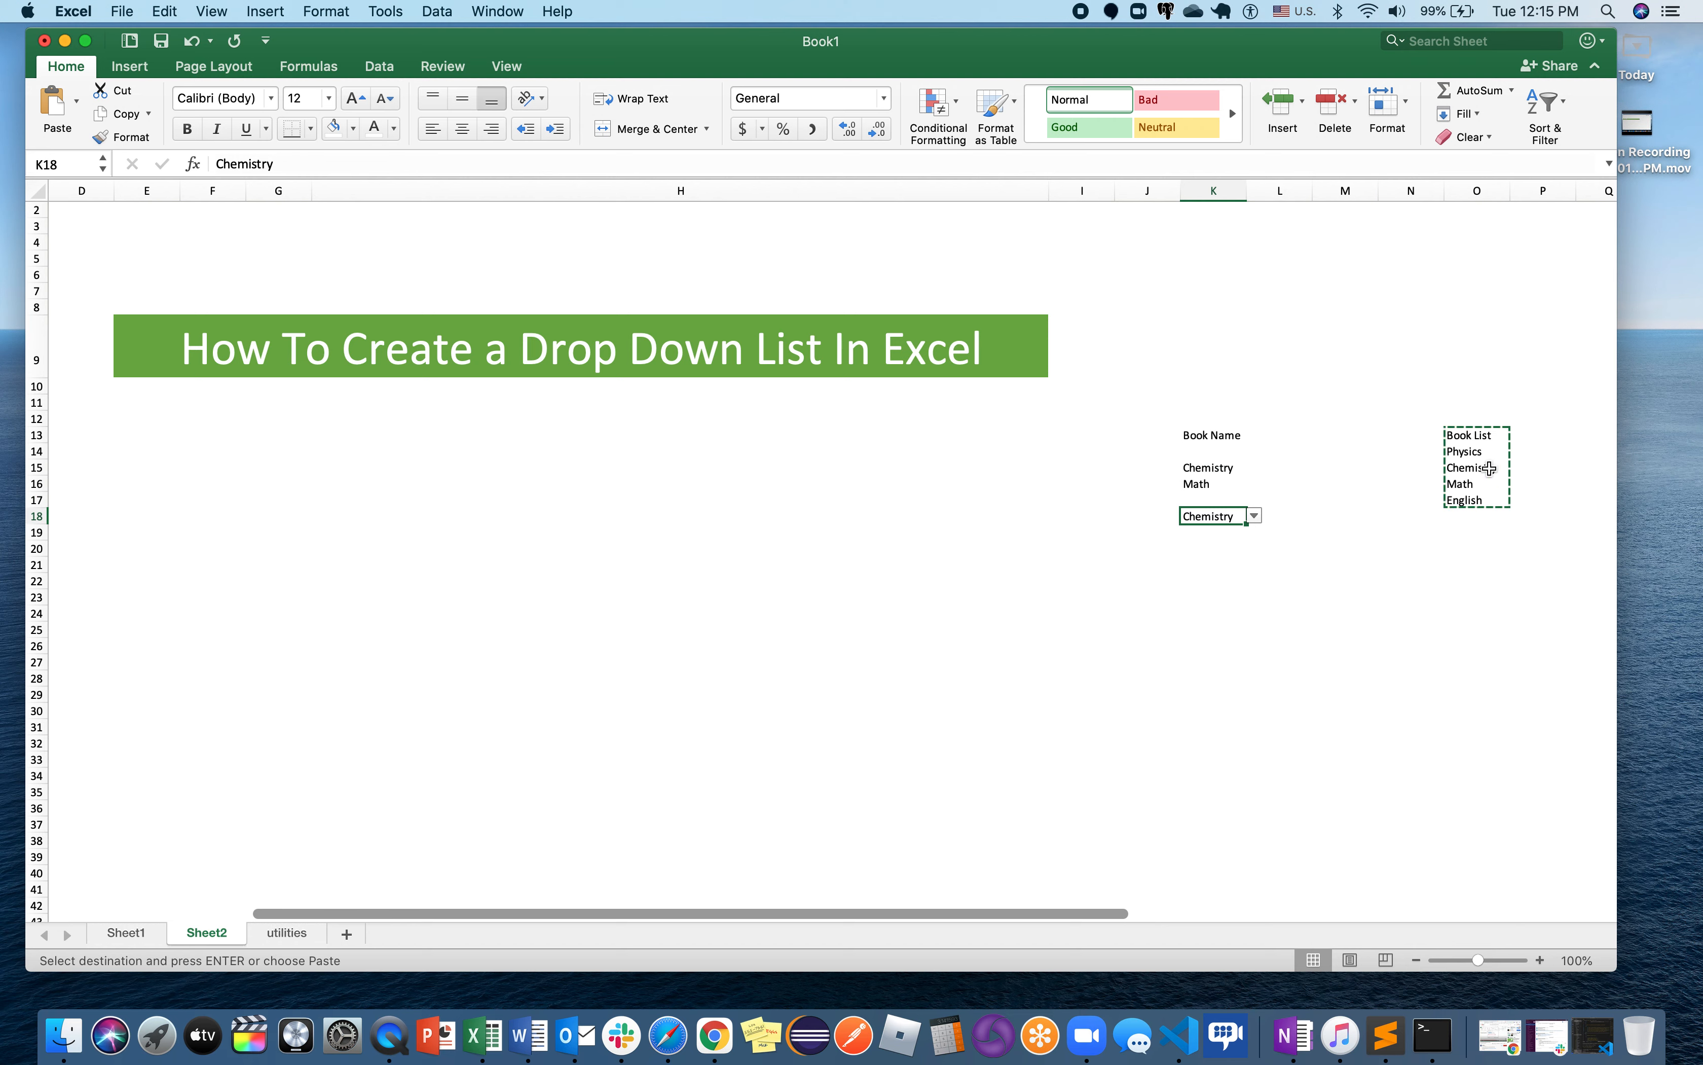
left_click(1439, 384)
left_click_drag(1441, 422, 1528, 525)
key("Delete")
left_click(1490, 628)
Check the drop-down list in K15 and review the cleared source area around O13:P19.
left_click(1251, 479)
key("Up")
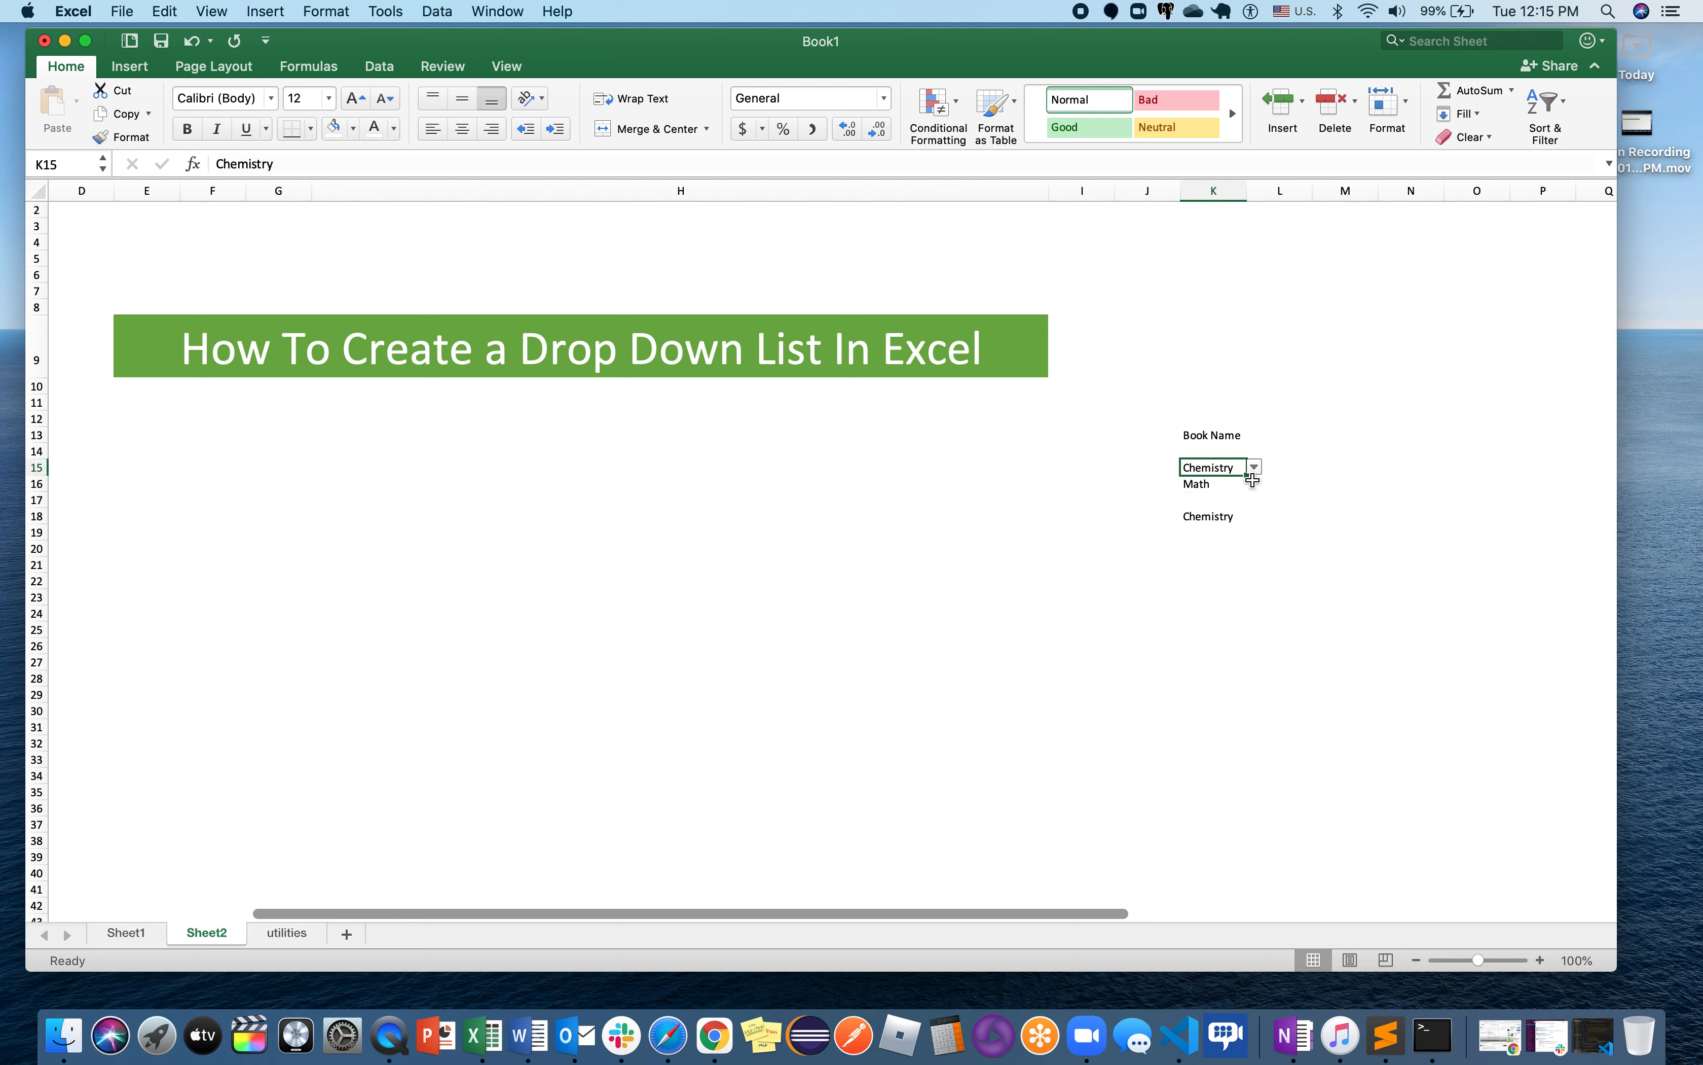
left_click(1255, 467)
left_click(1256, 470)
left_click(1257, 470)
left_click(1260, 526)
left_click(1256, 468)
left_click(1477, 458)
left_click_drag(1446, 436, 1533, 529)
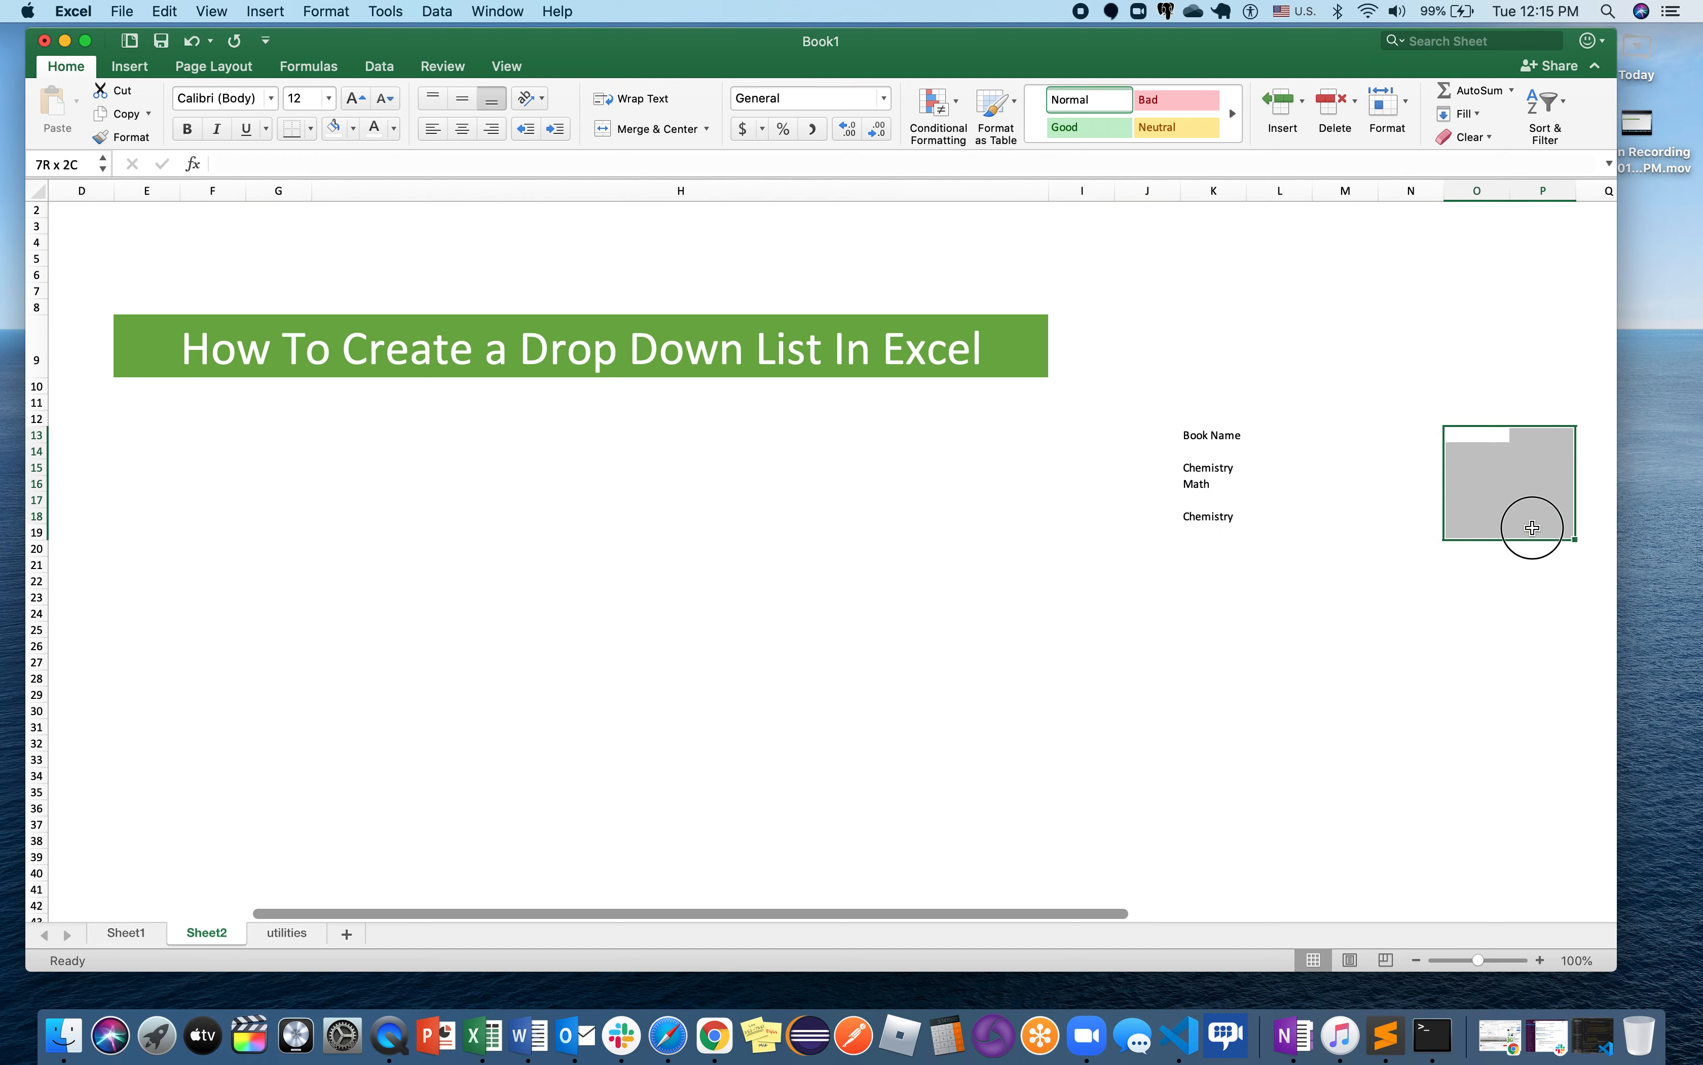
Delete the existing book entries below the Book Name heading in column K of Sheet2.
left_click(1397, 520)
left_click_drag(1162, 449, 1270, 537)
key("Delete")
left_click(1311, 647)
left_click(1210, 466)
left_click(1254, 467)
left_click(1259, 466)
Move the Book Name heading from K13 to M13.
left_click(1216, 435)
key("cmd+x")
left_click(1365, 433)
key("cmd+v")
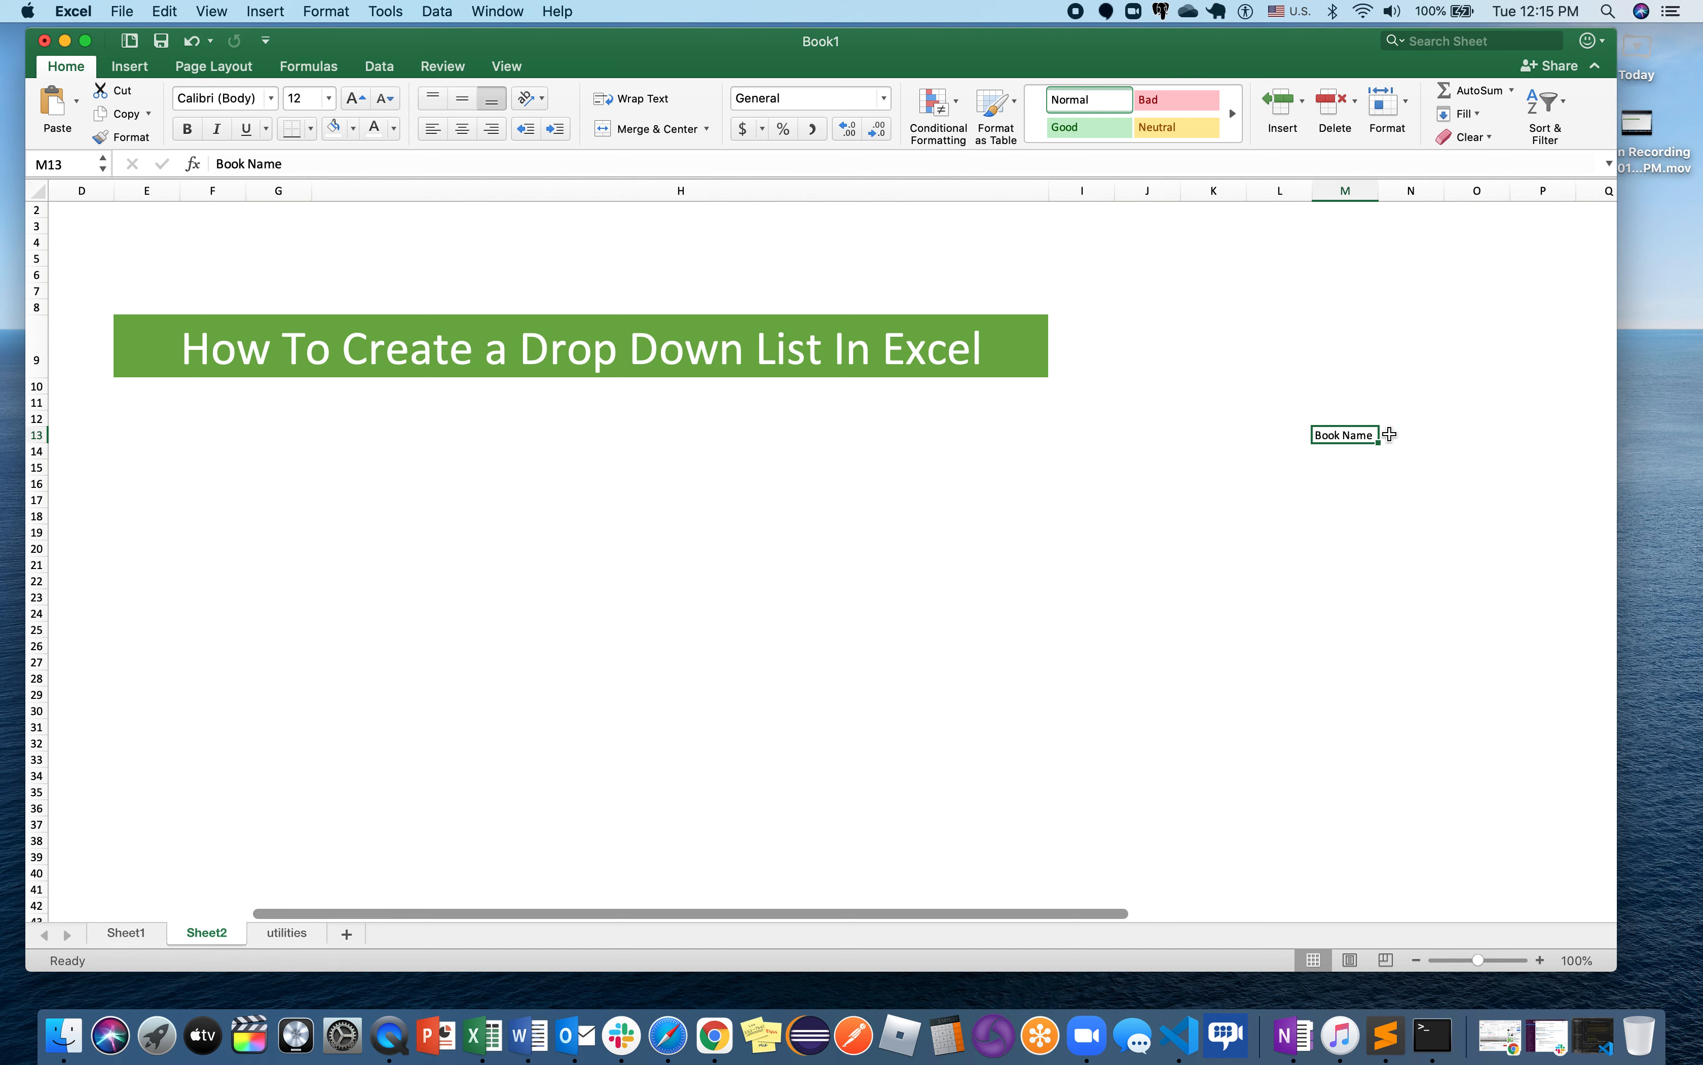
Start a data validation rule for cells M14:M25 below the Book Name heading that allows values from a List.
left_click(1365, 460)
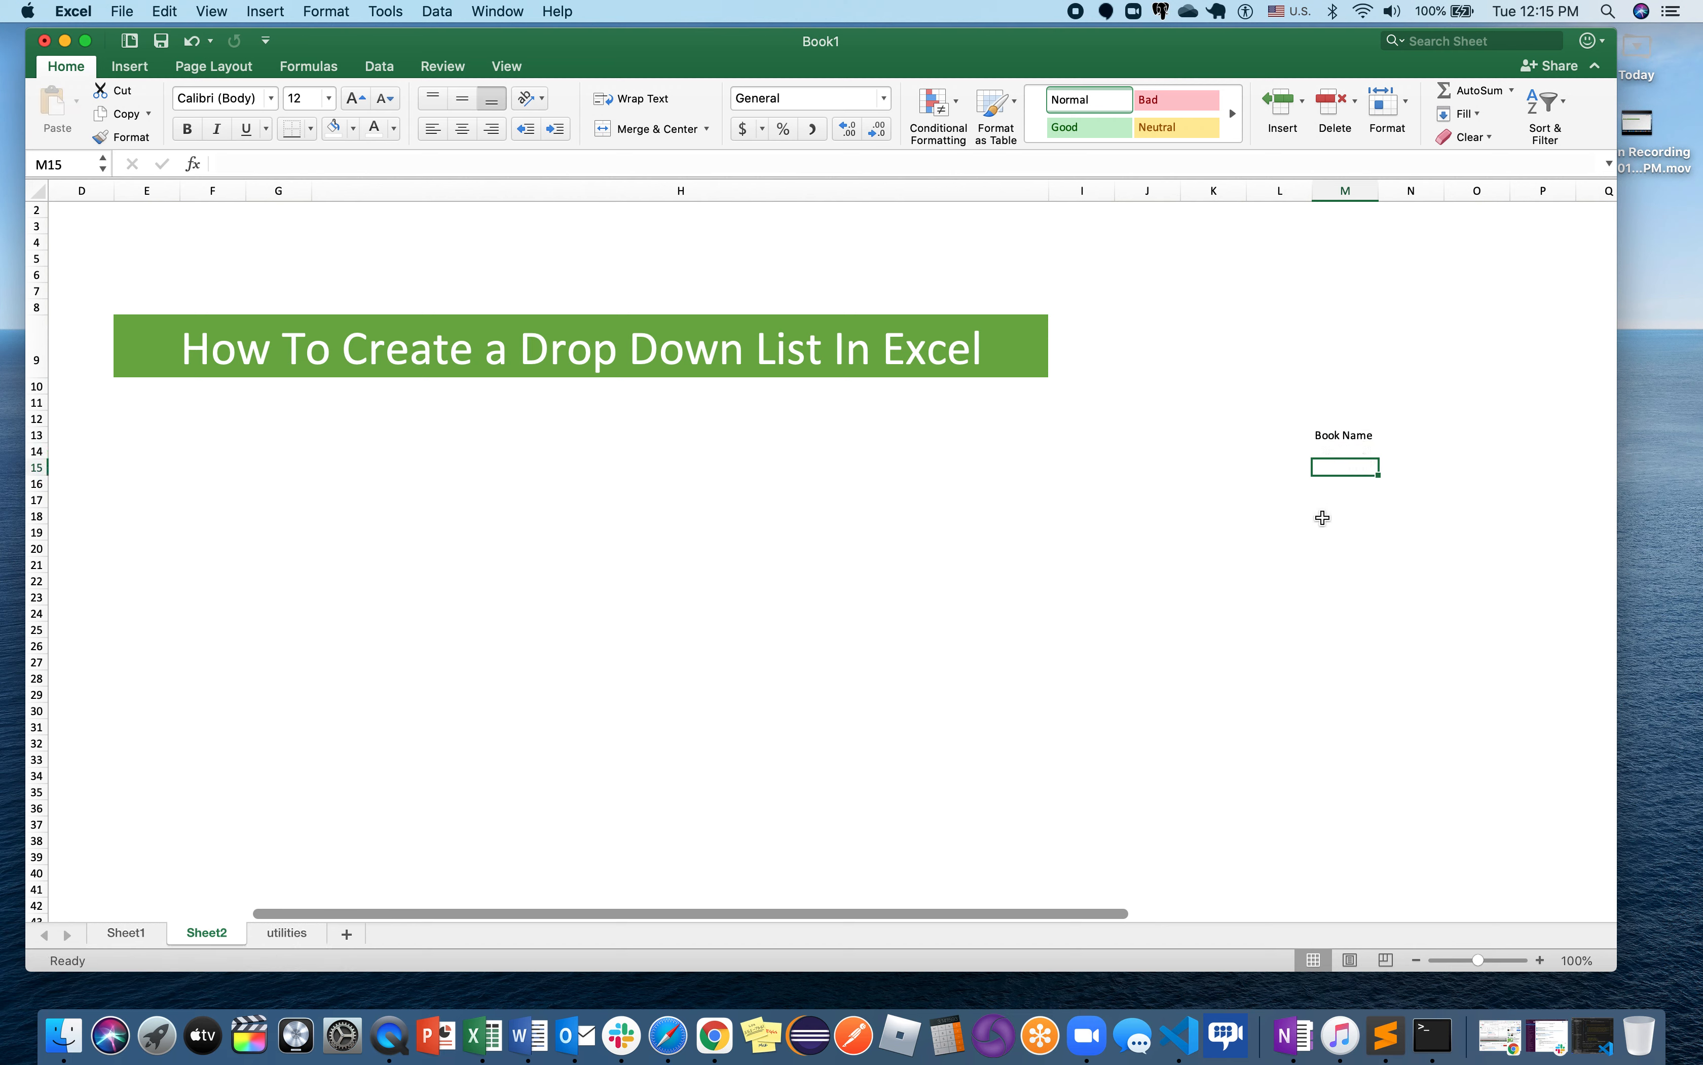
left_click_drag(1328, 458, 1364, 625)
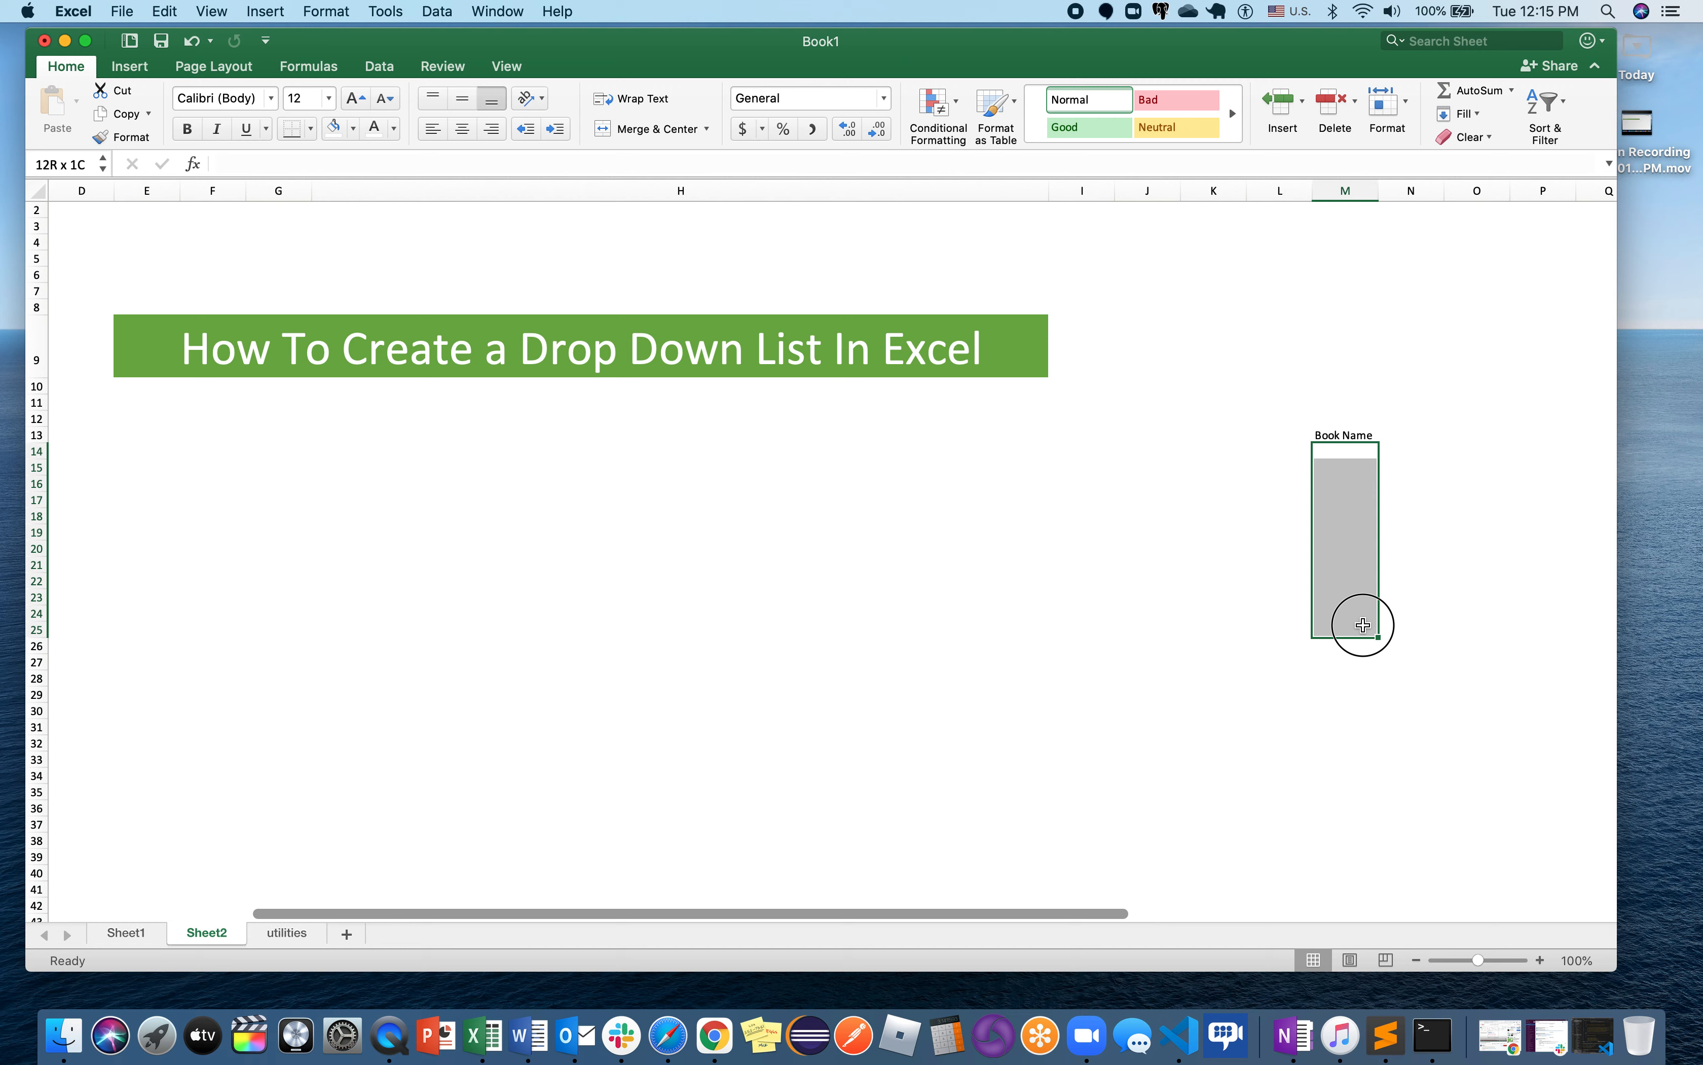
left_click_drag(1363, 624, 1364, 624)
left_click(387, 68)
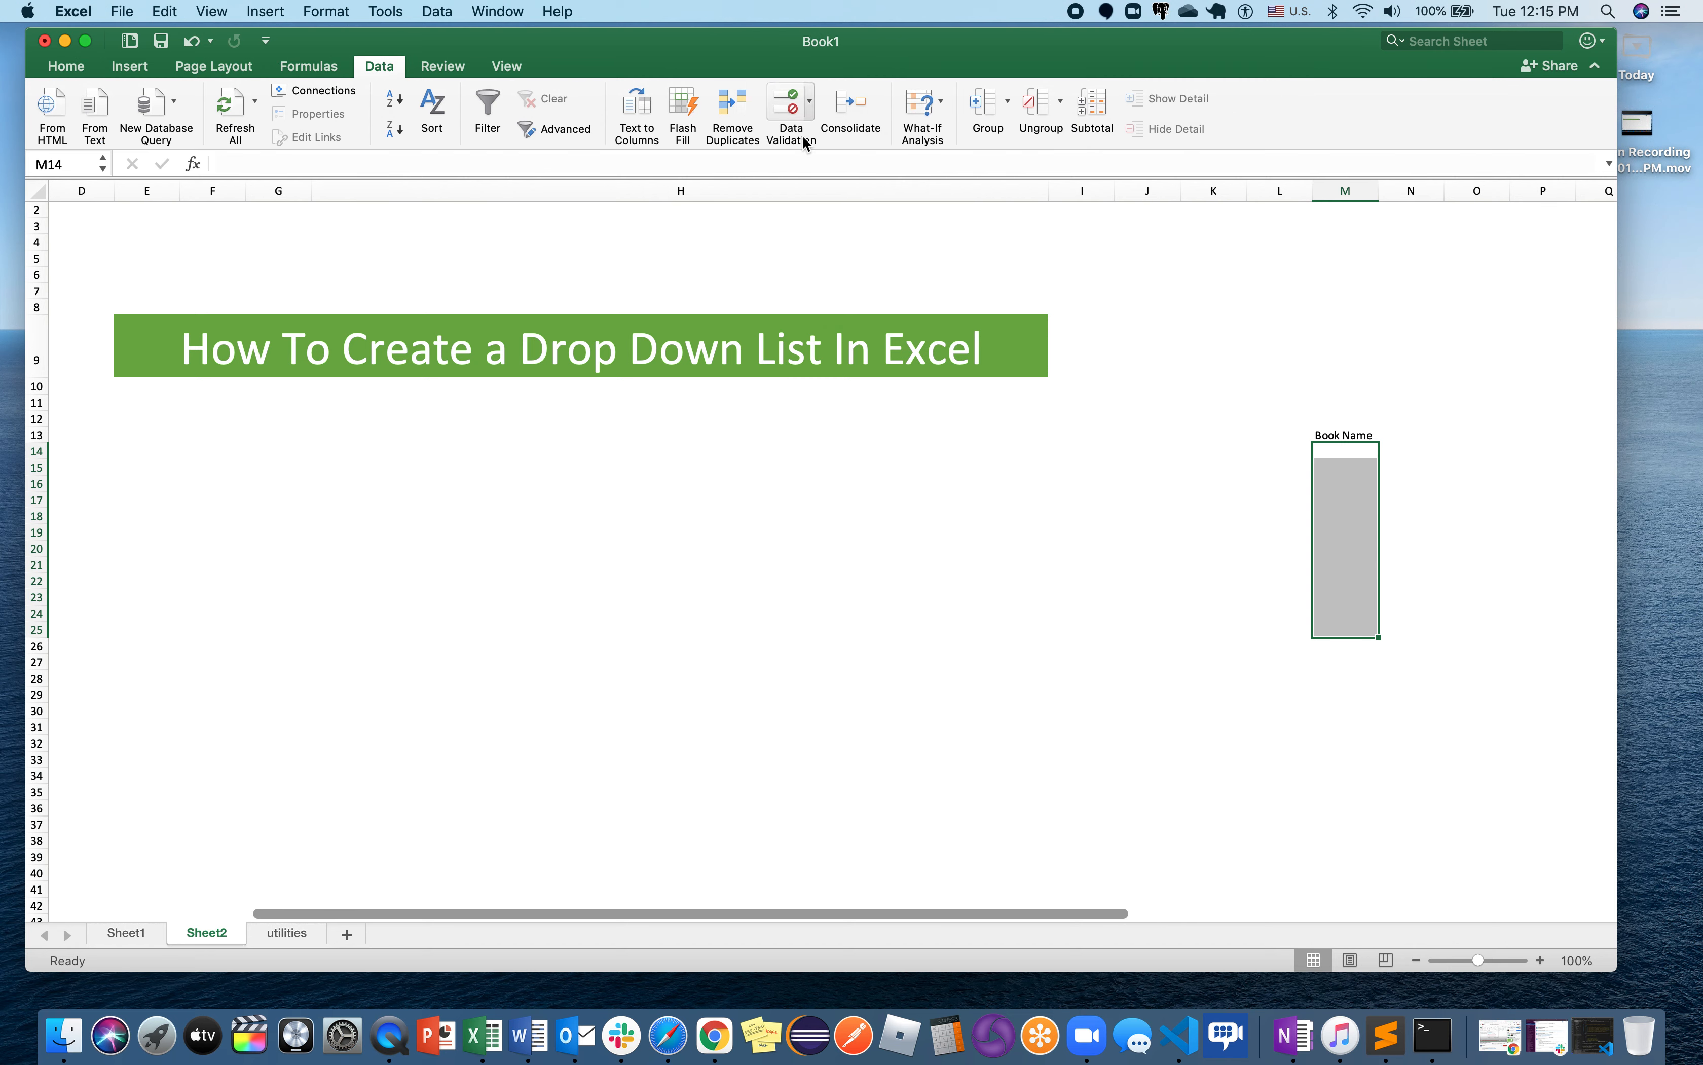
left_click(805, 140)
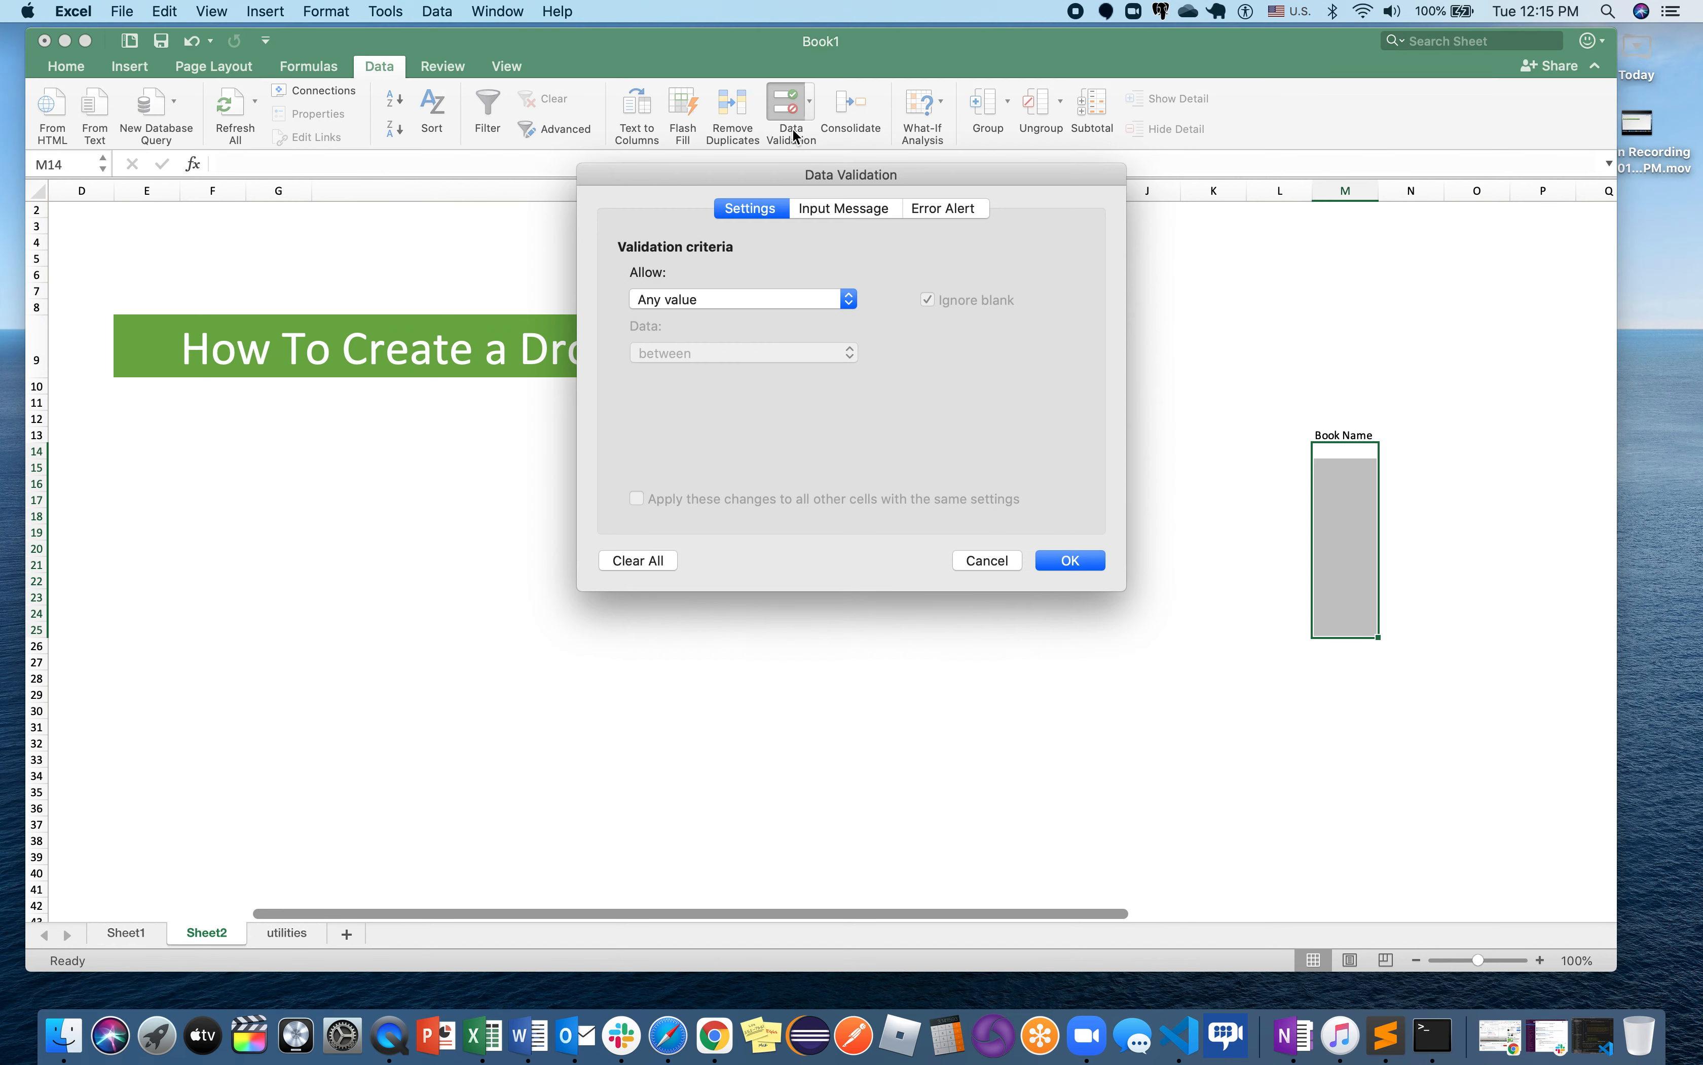
left_click(850, 299)
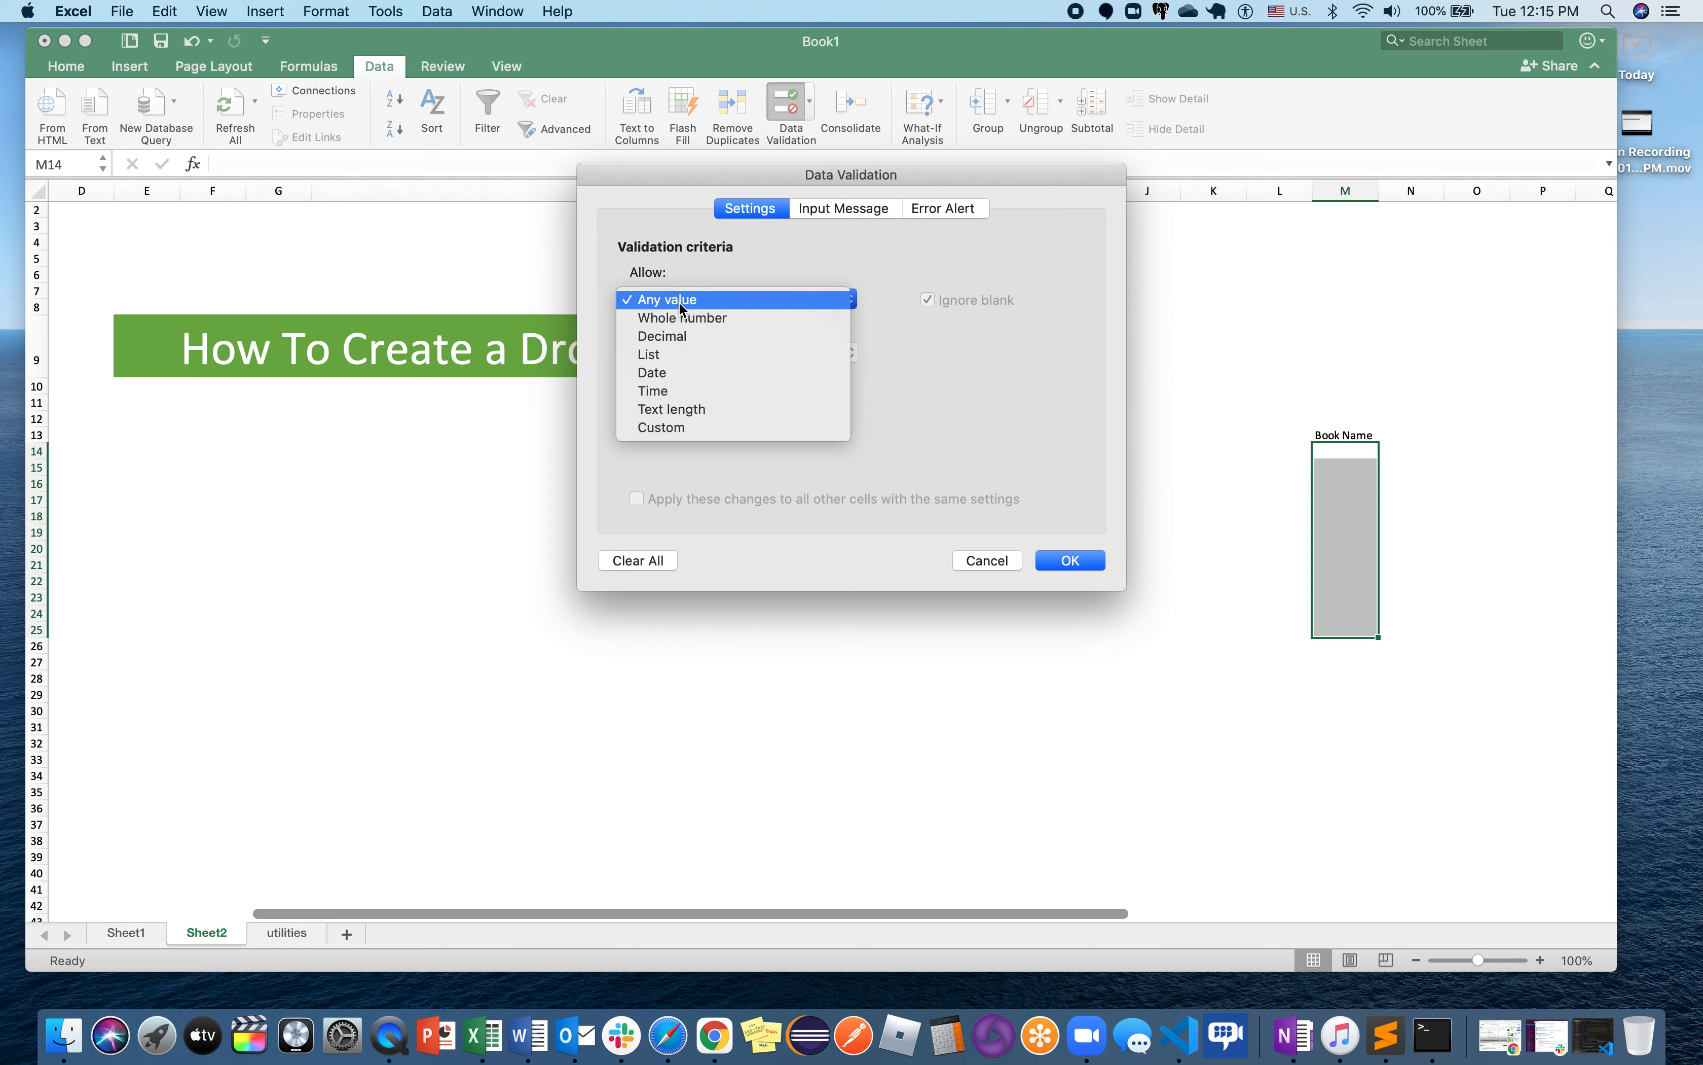
left_click(653, 356)
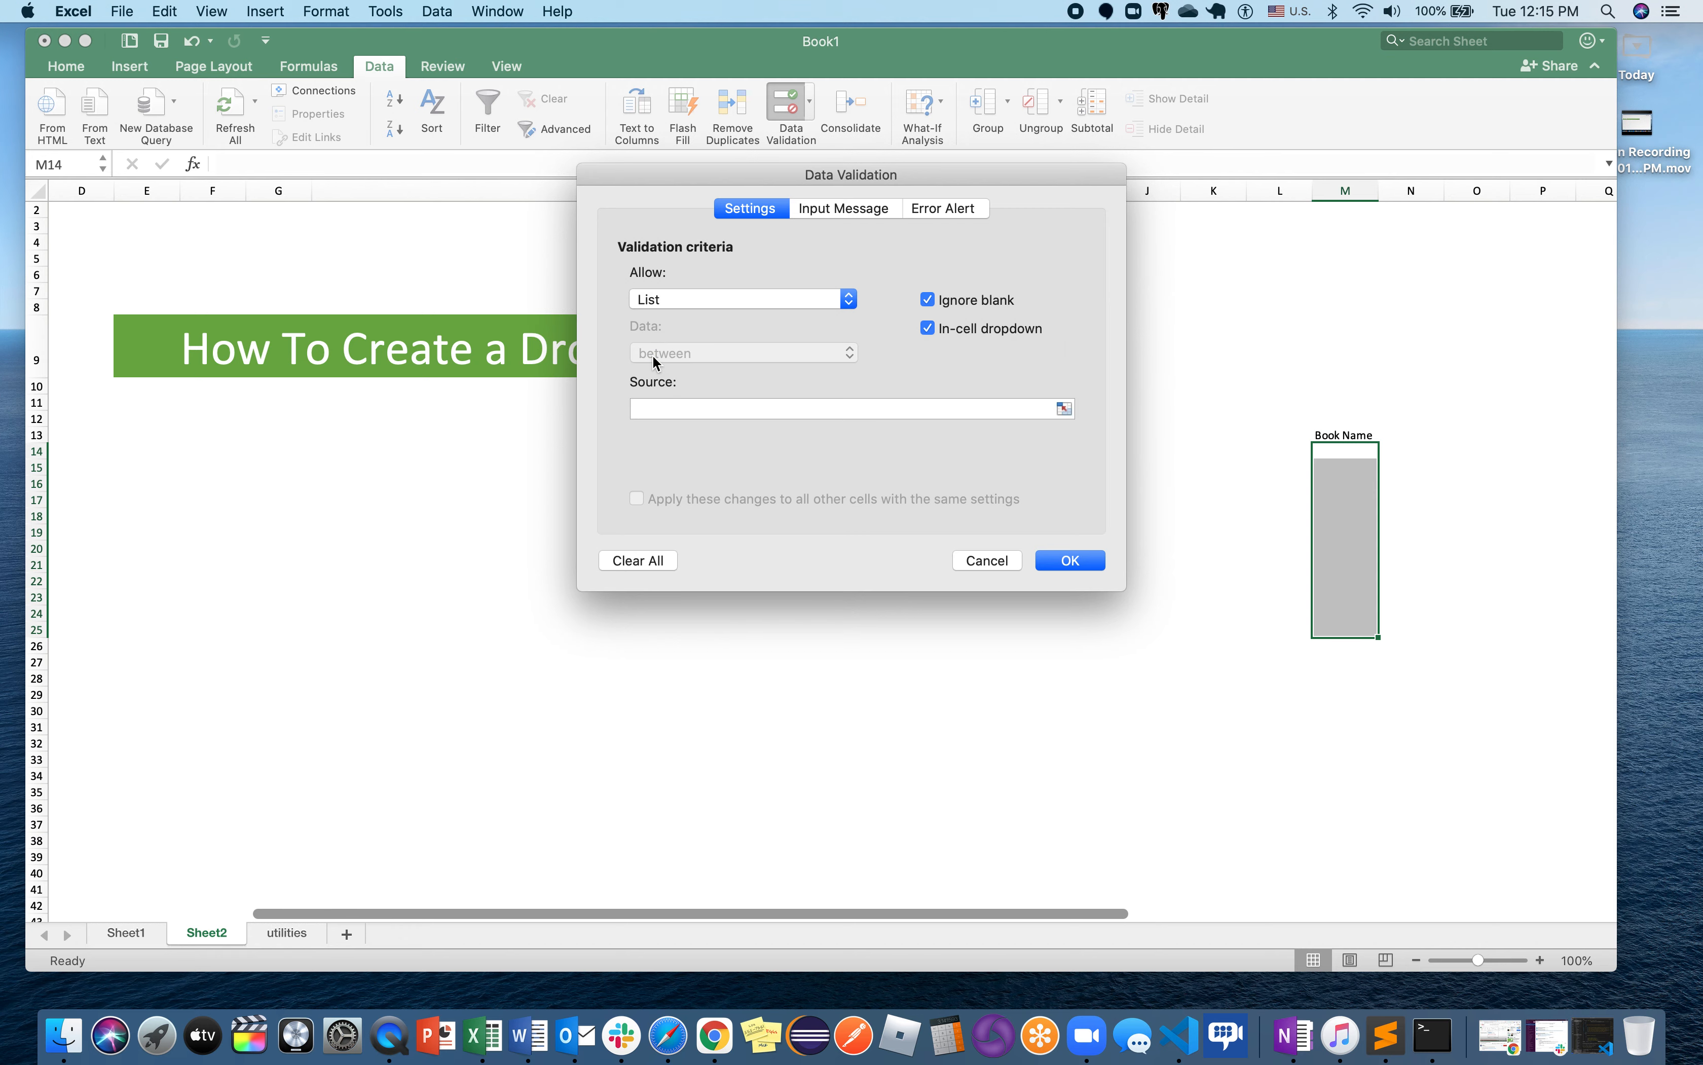
Set the validation source to C9:C13 of the utilities sheet, including one blank cell below English, and apply the rule.
left_click(1064, 407)
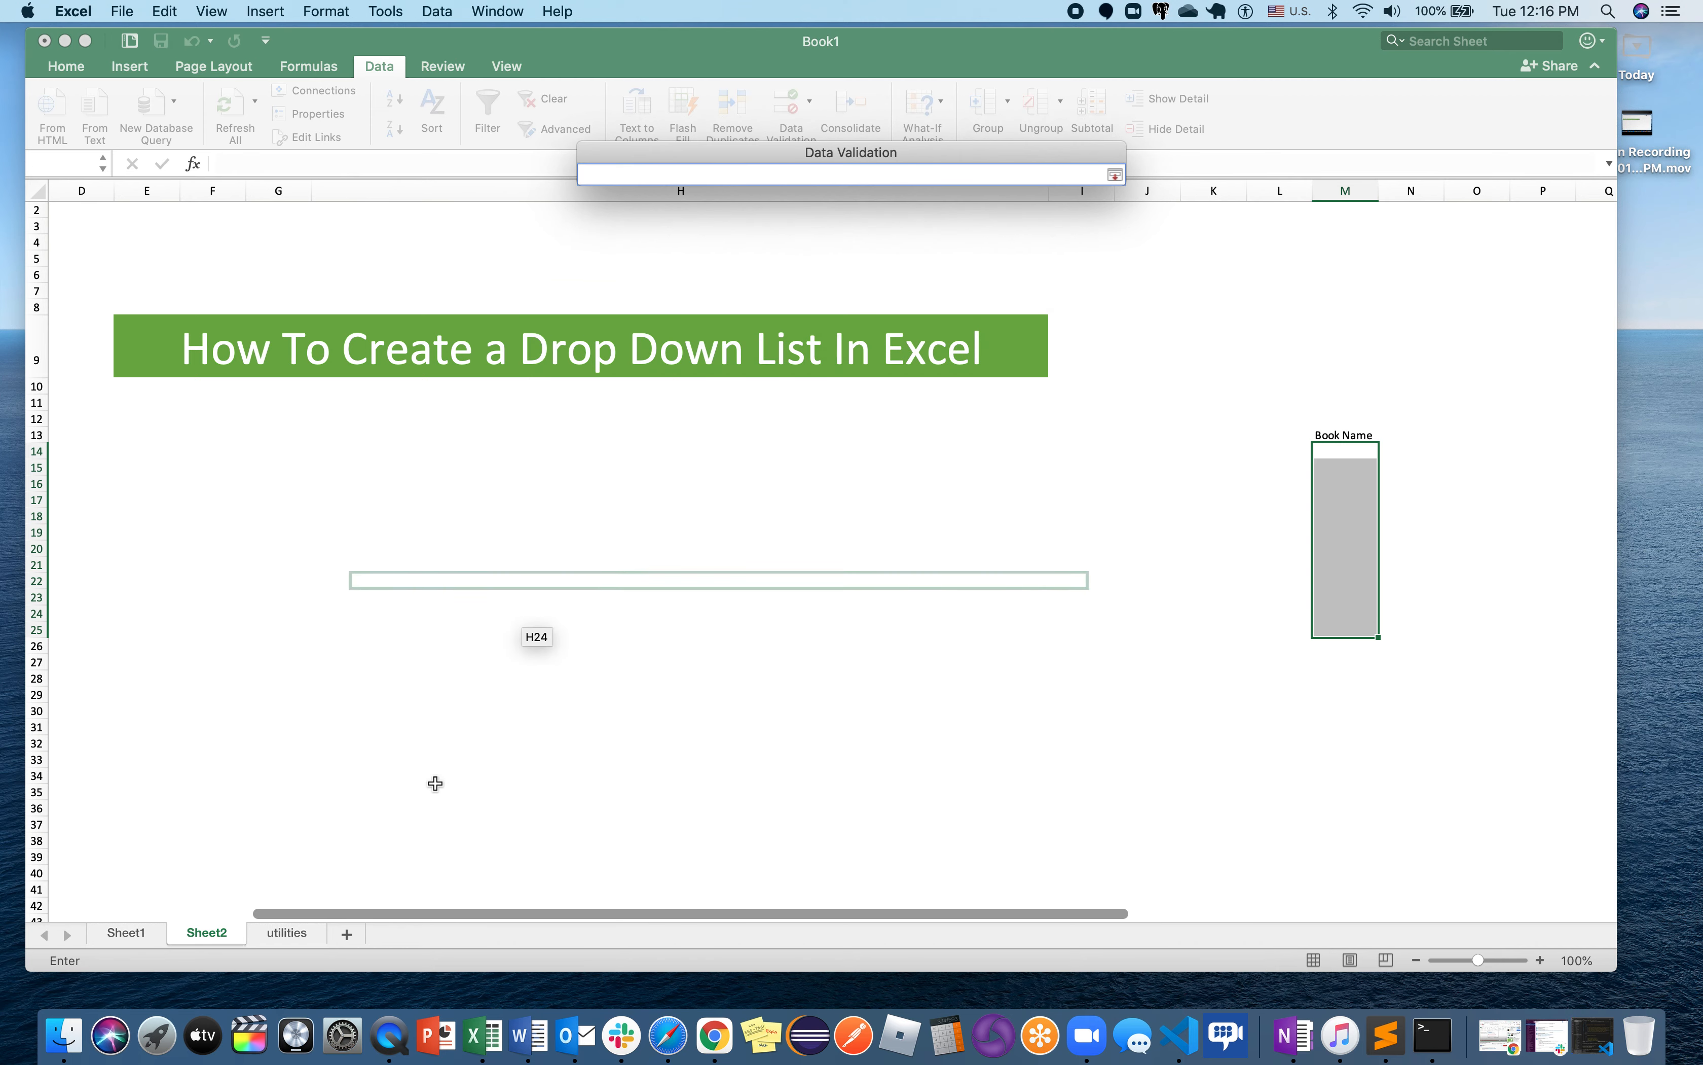
left_click(298, 934)
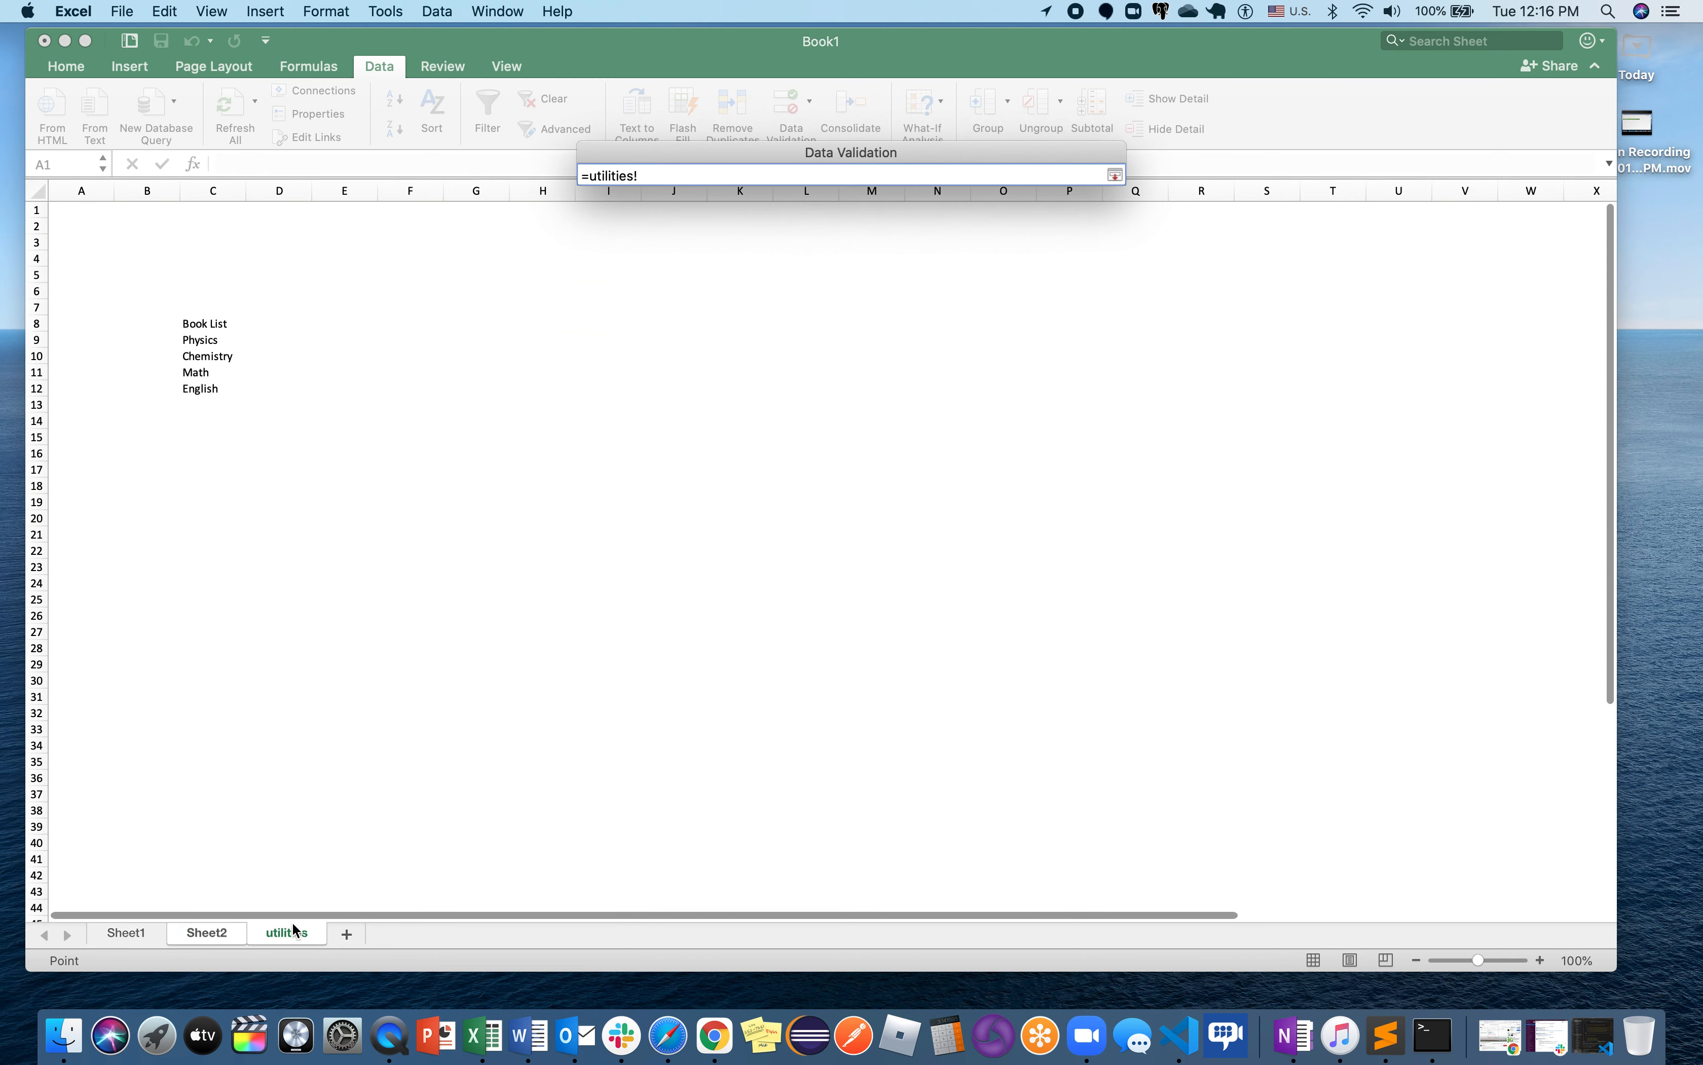
left_click_drag(201, 340, 201, 392)
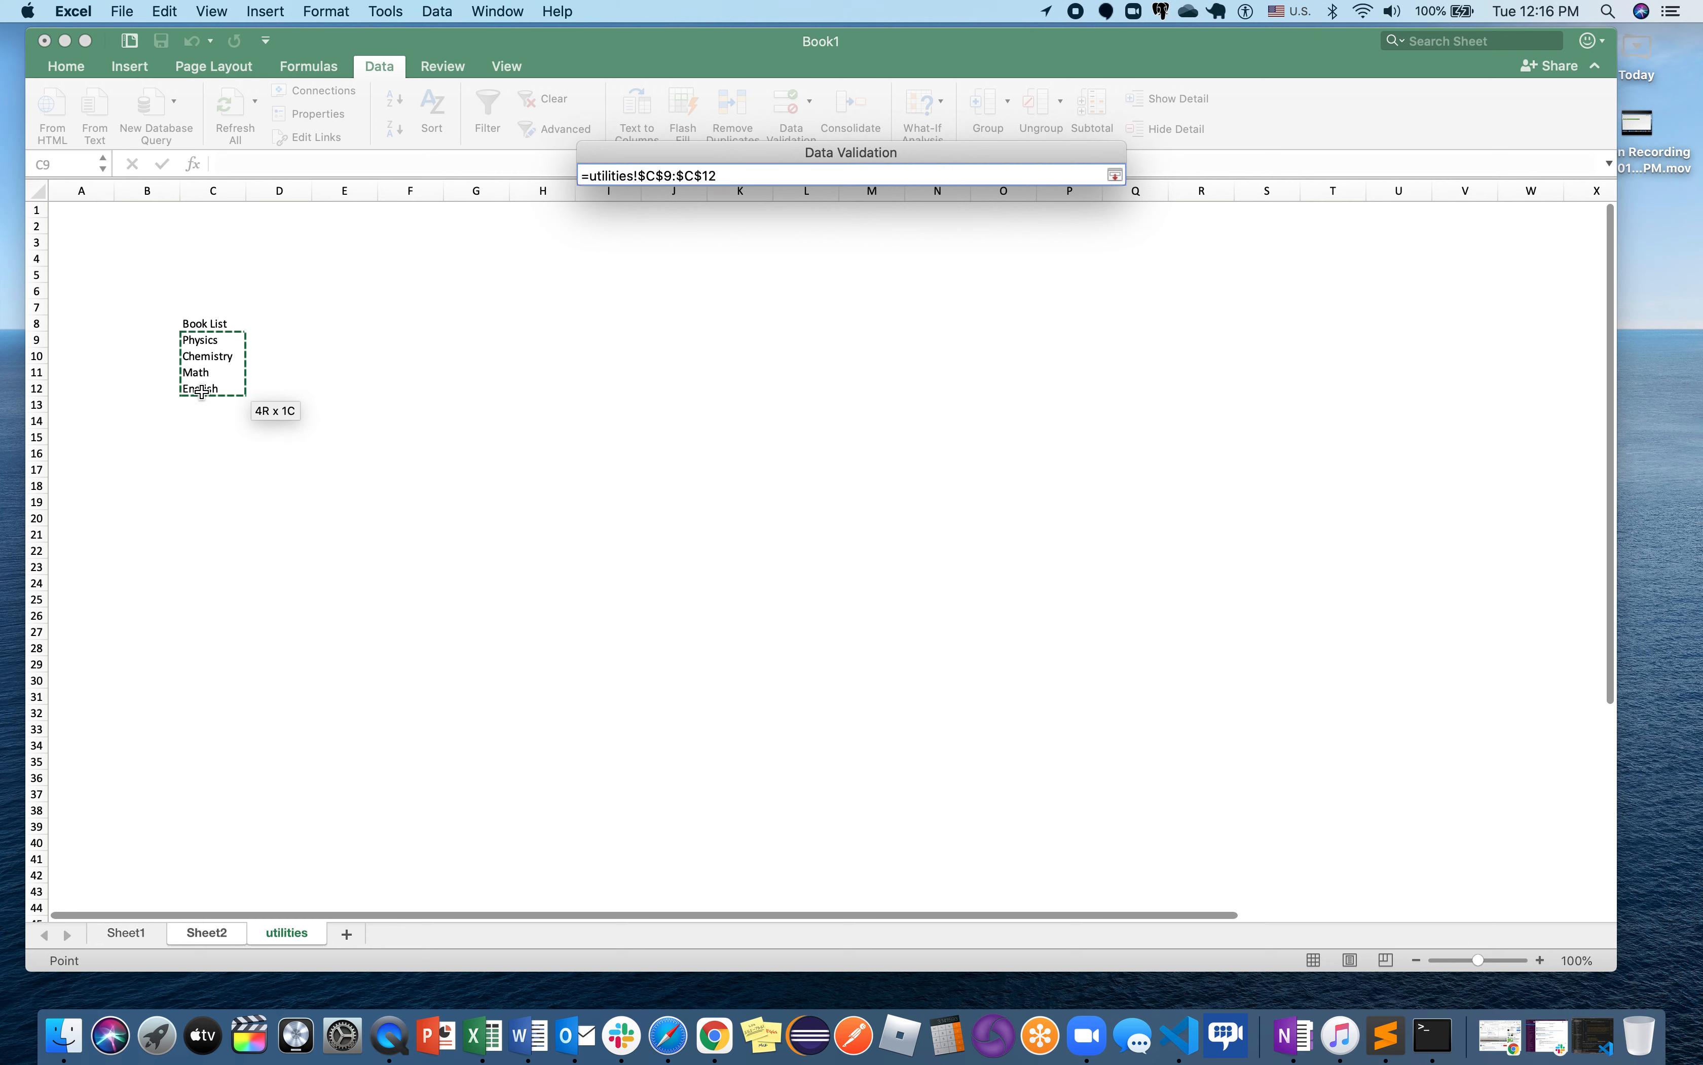
key("shift+Down")
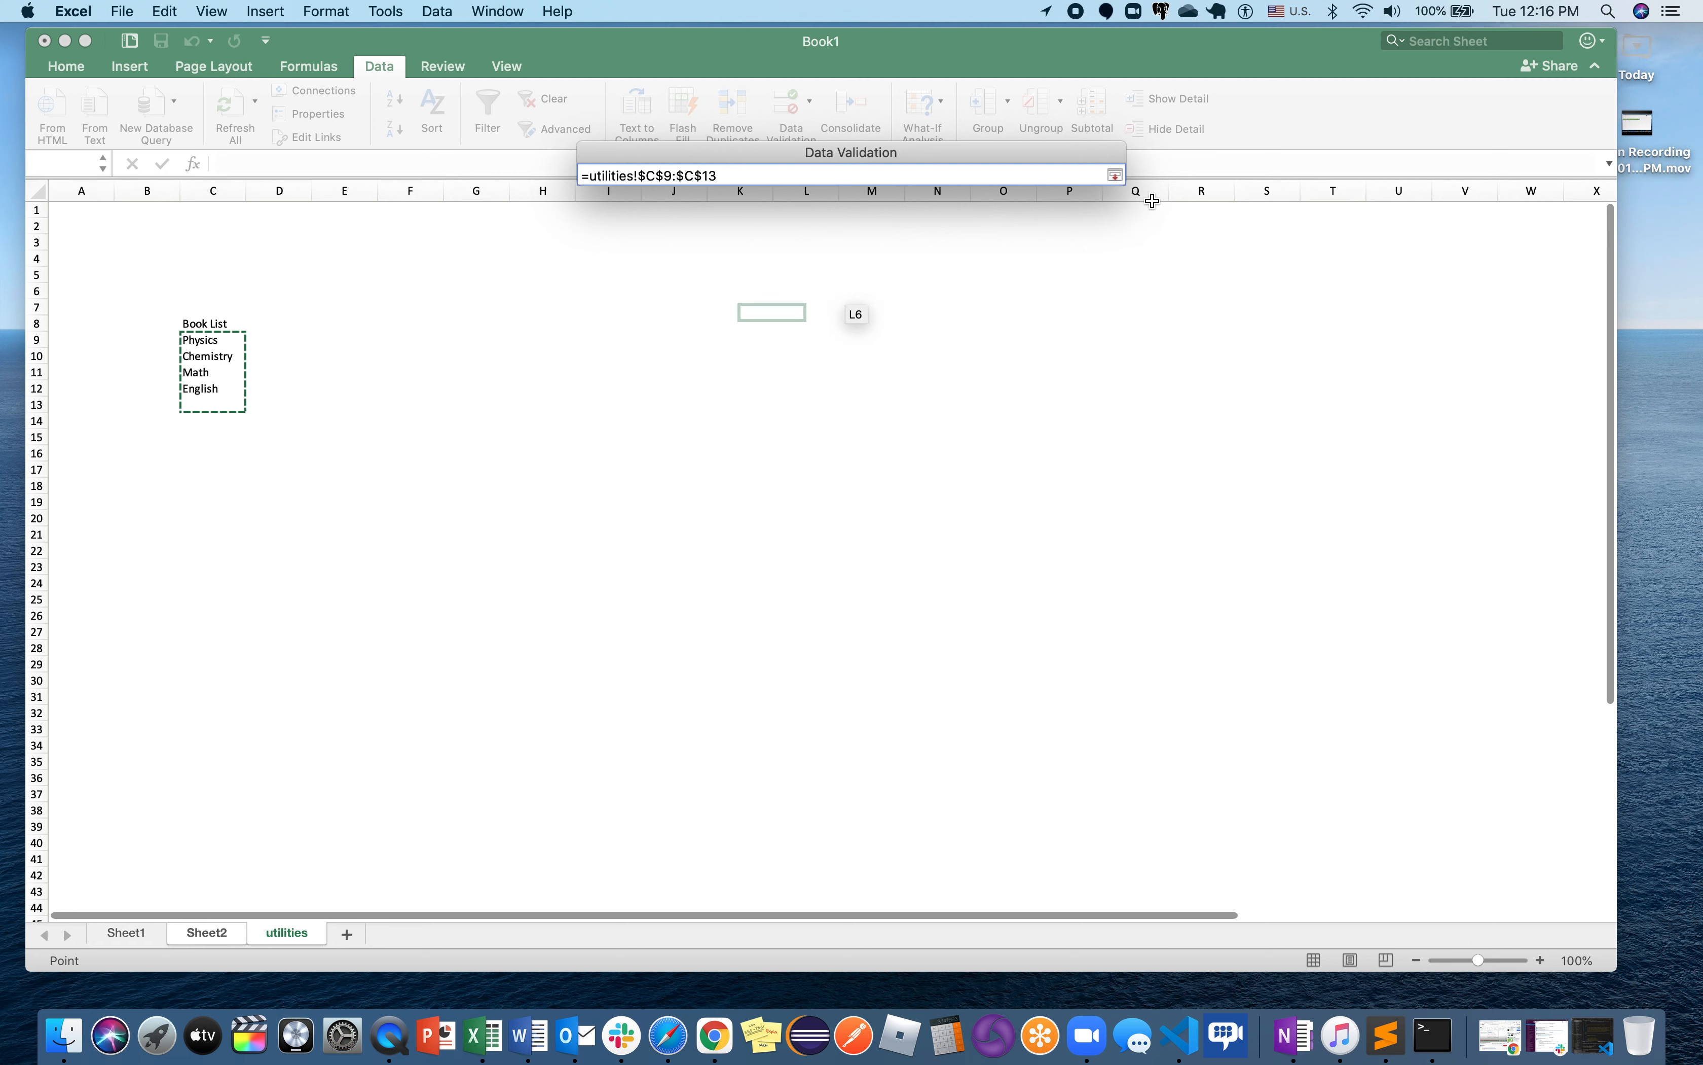
left_click(1115, 187)
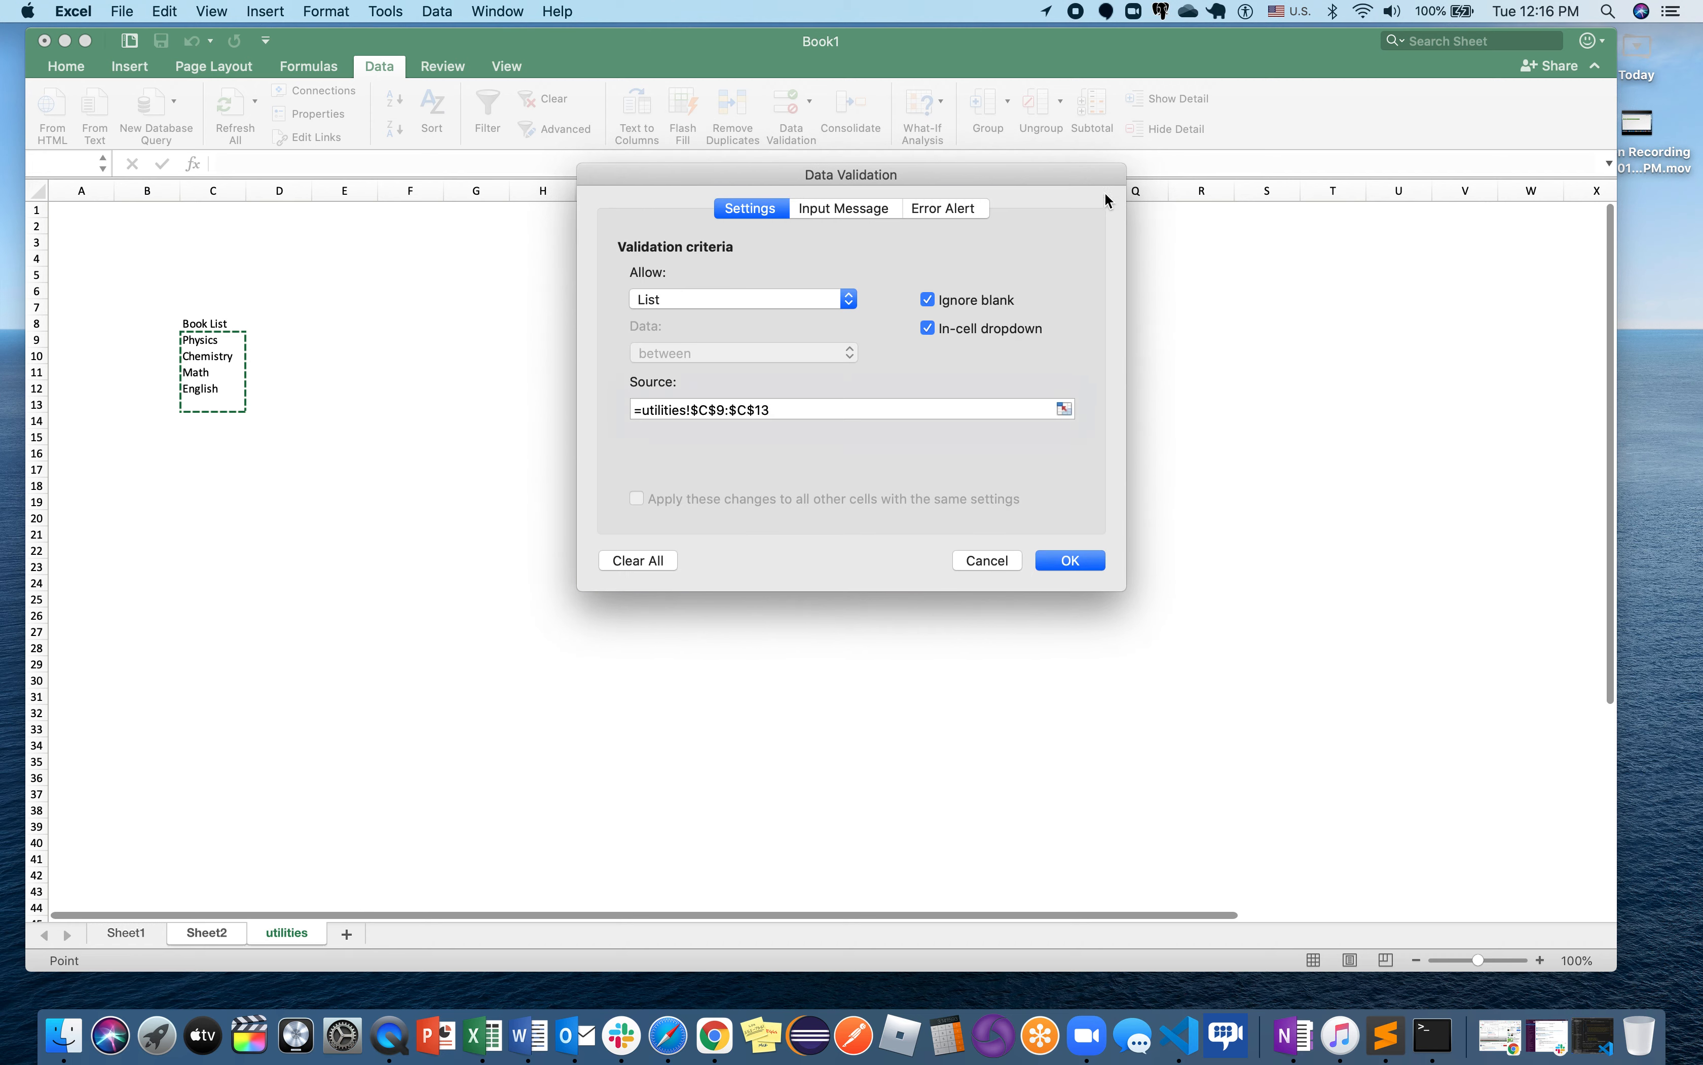
left_click(1057, 567)
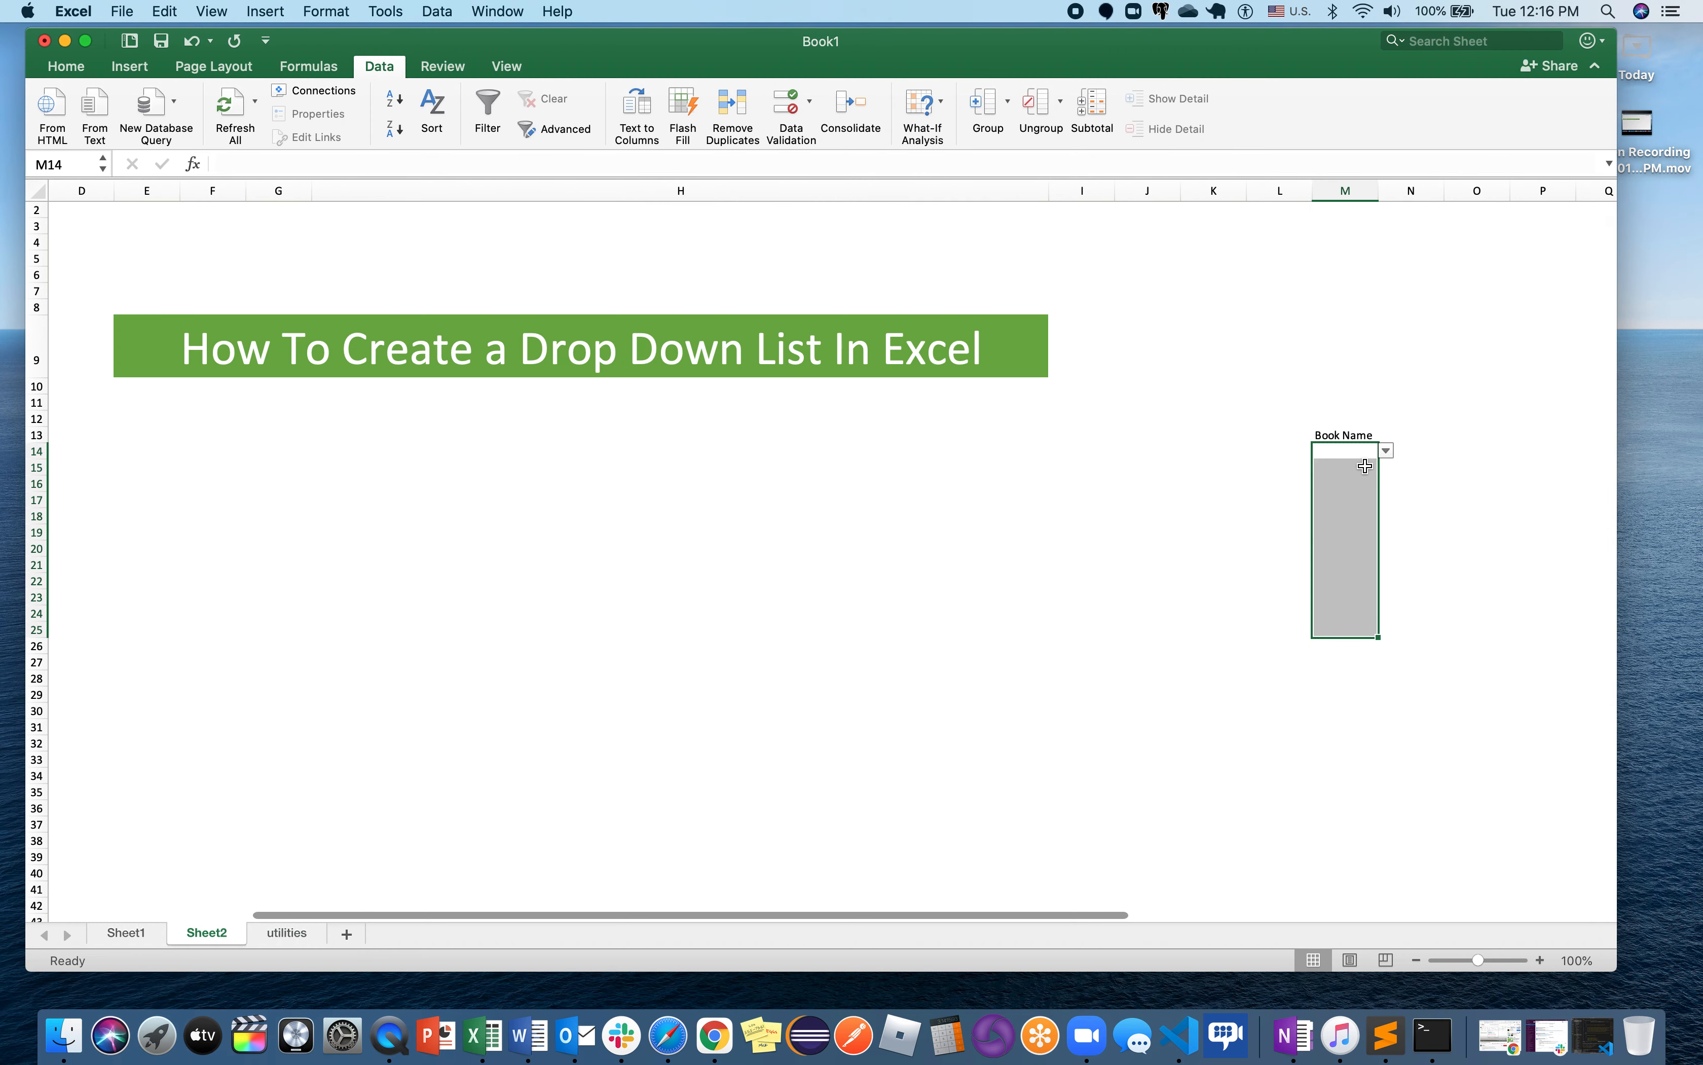
Choose Chemistry in M14 and M15 and Math in M16 from their drop-down lists.
left_click(1389, 453)
left_click(1358, 487)
left_click(1398, 485)
left_click(1351, 468)
left_click(1386, 467)
left_click(1353, 505)
left_click(1337, 484)
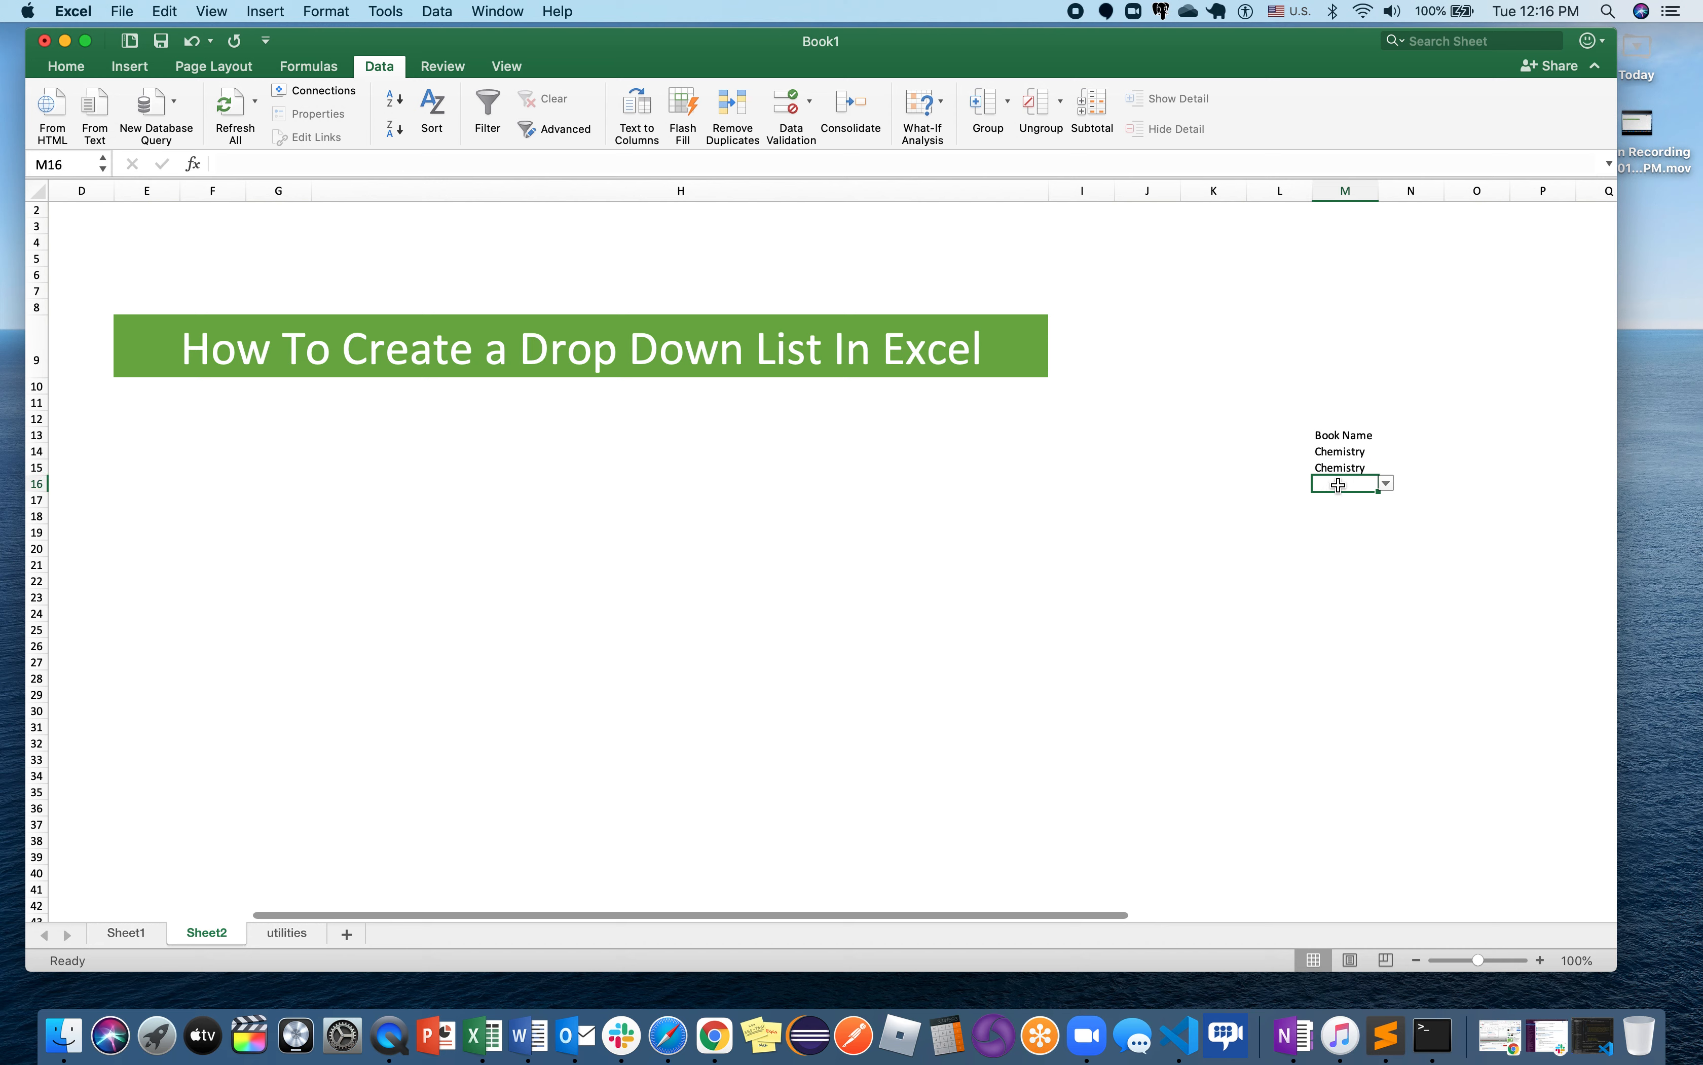
left_click(1392, 485)
left_click(1340, 542)
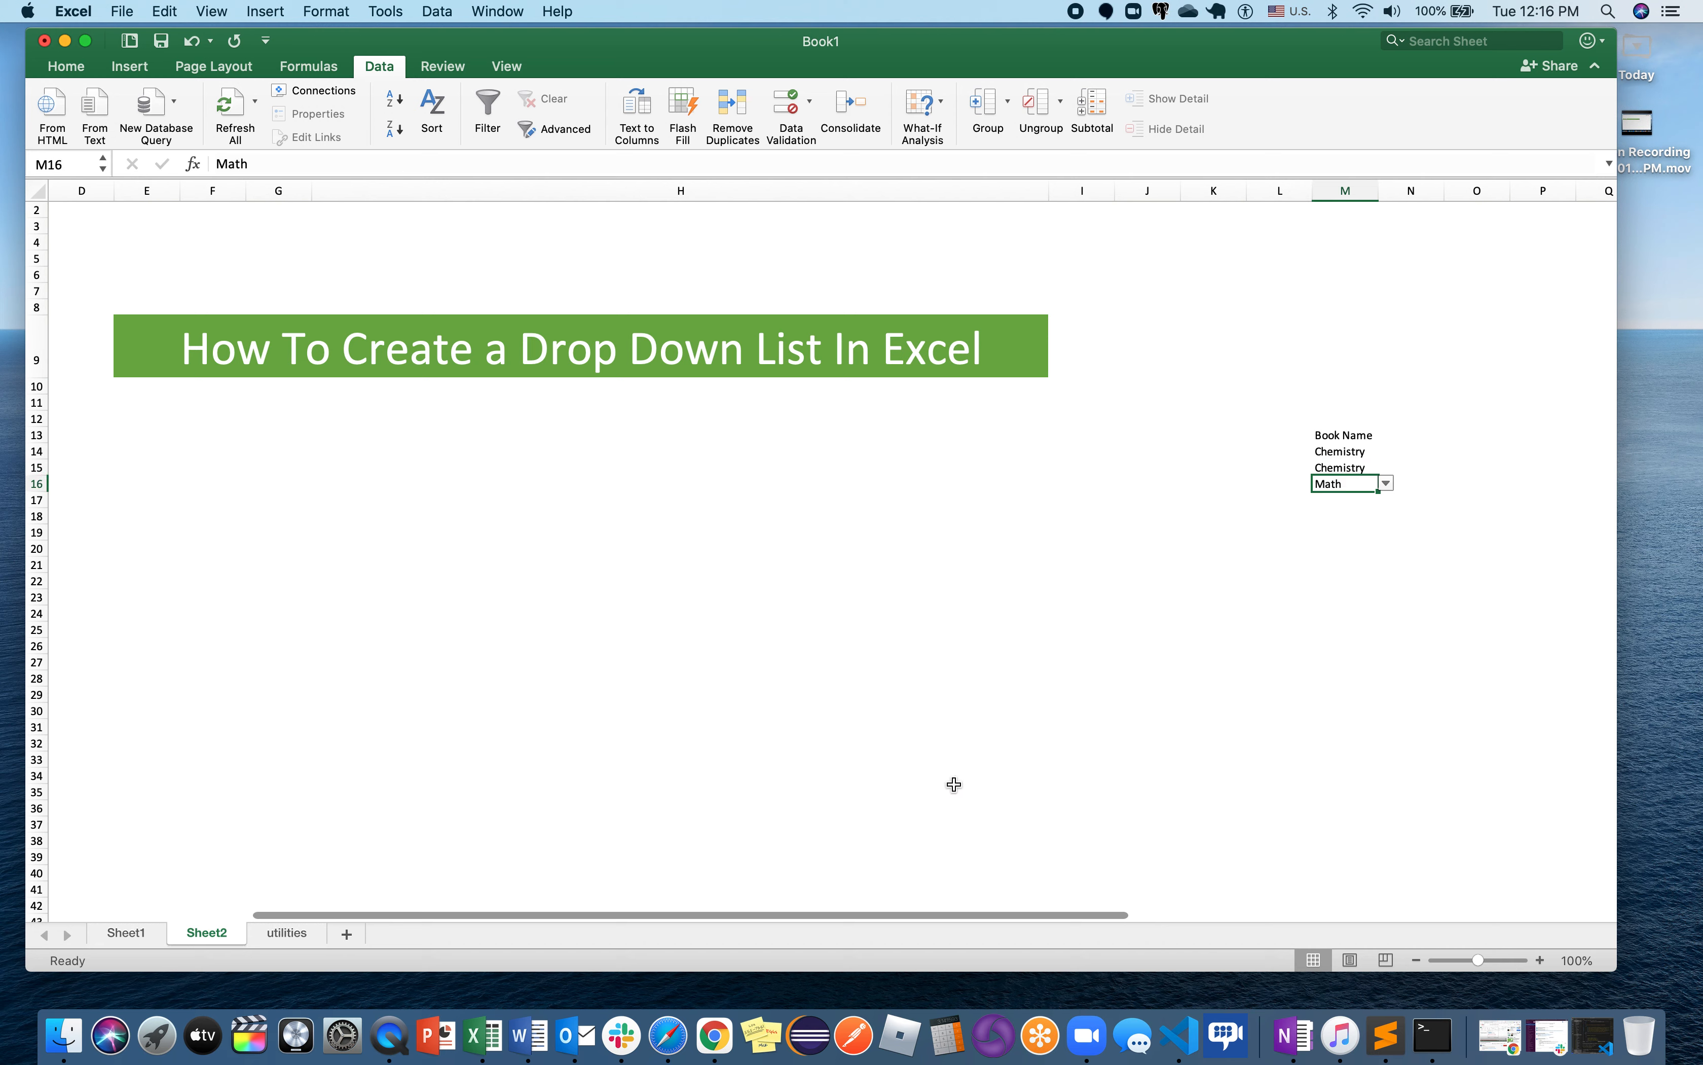